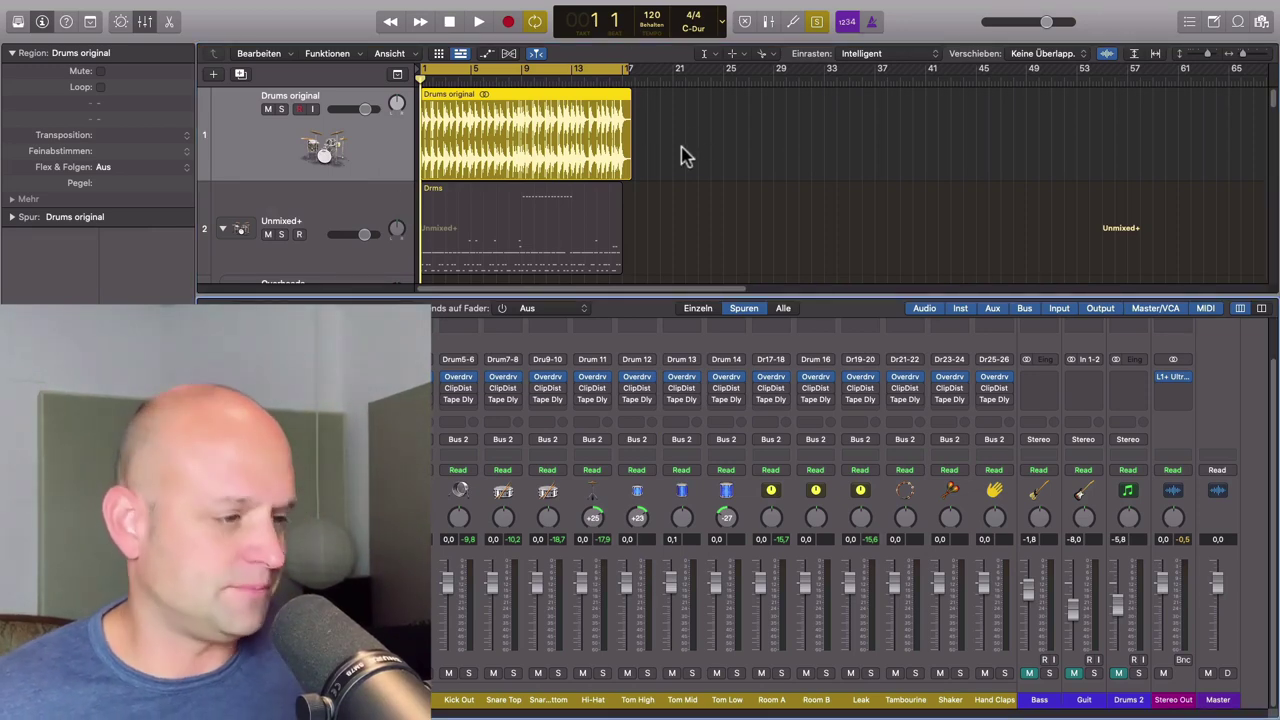
# Step: Play back the Drums original track to listen to the first bars, and stop playback
pyautogui.press('space')
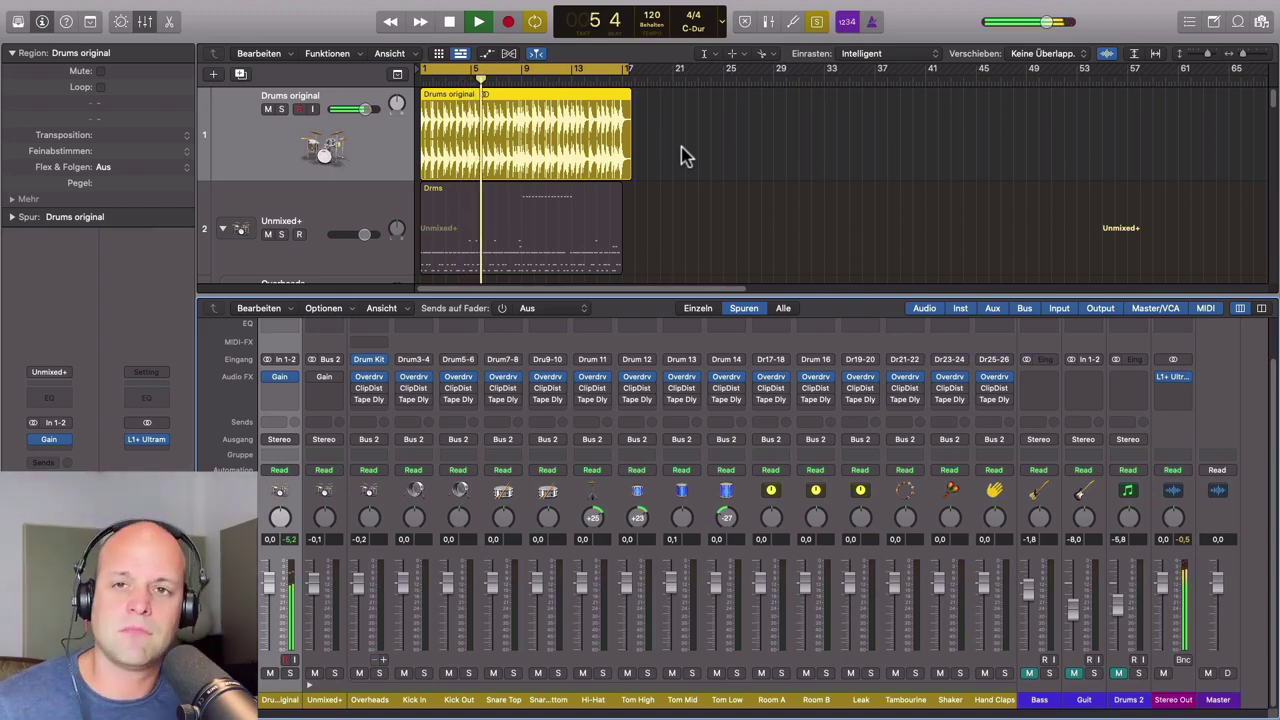
pyautogui.press('space')
# Step: Select all the individual drum channel strips from Overheads through Hand Claps in the mixer
pyautogui.click(340, 210)
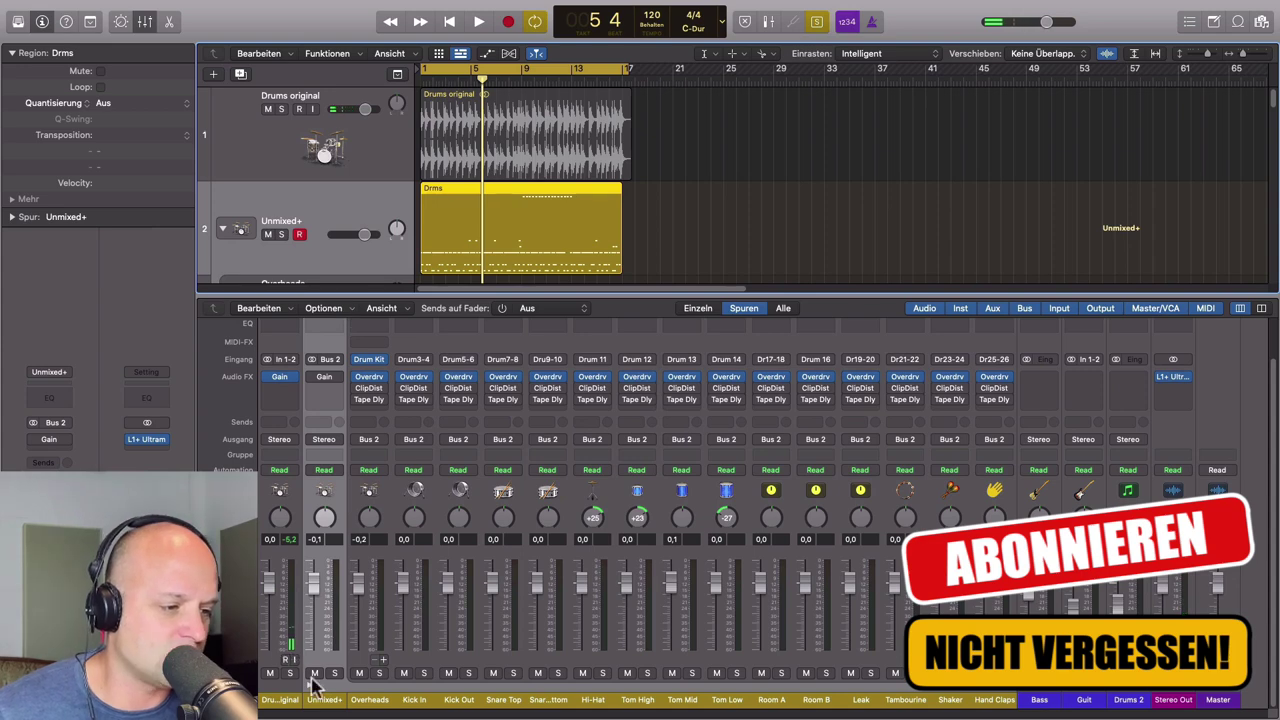
pyautogui.click(366, 700)
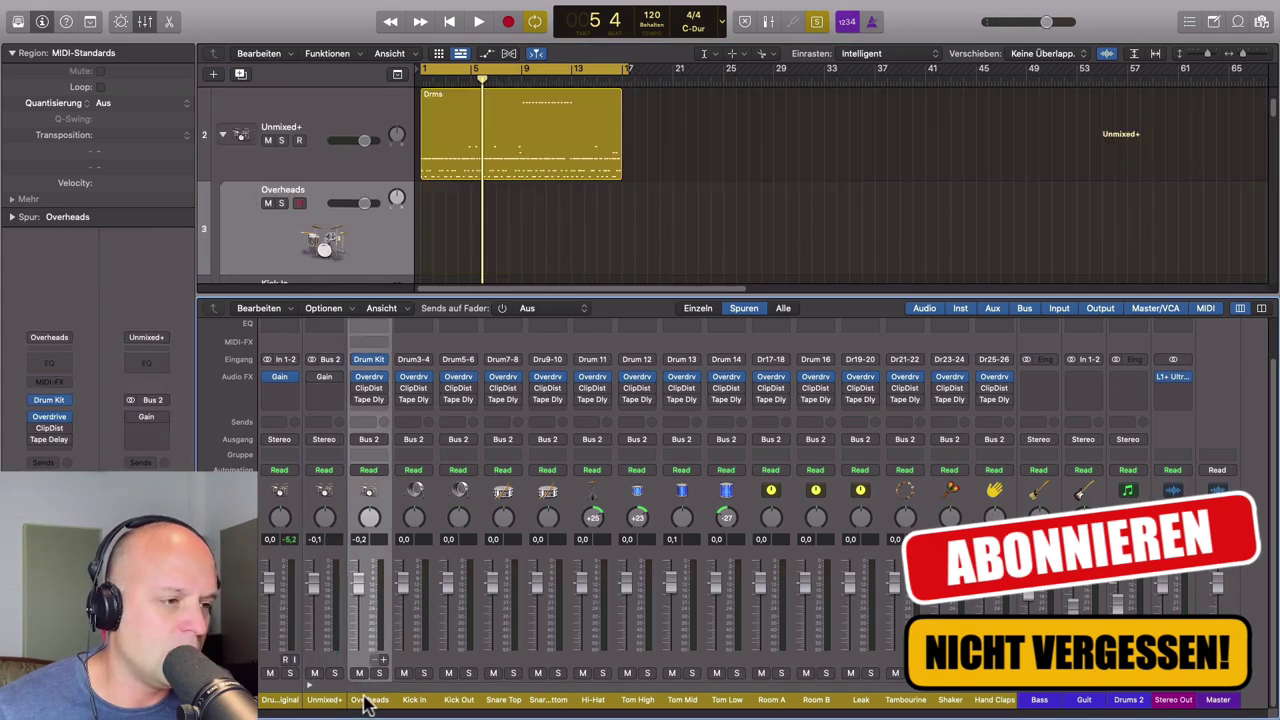
pyautogui.moveTo(366, 703); pyautogui.dragTo(985, 705)
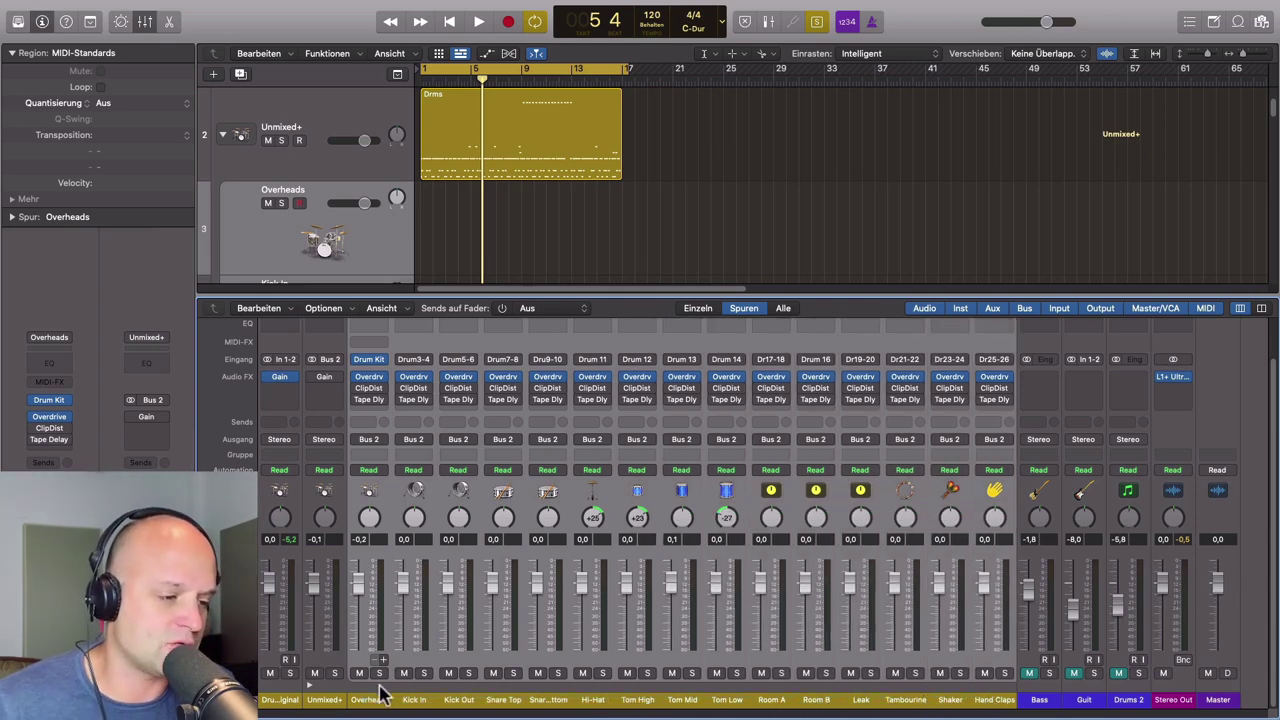
# Step: Open the Overdrive on the Overheads channel, reset its output to 0.0 dB and close the plug-in
pyautogui.click(370, 388)
pyautogui.moveTo(678, 184); pyautogui.dragTo(727, 141)
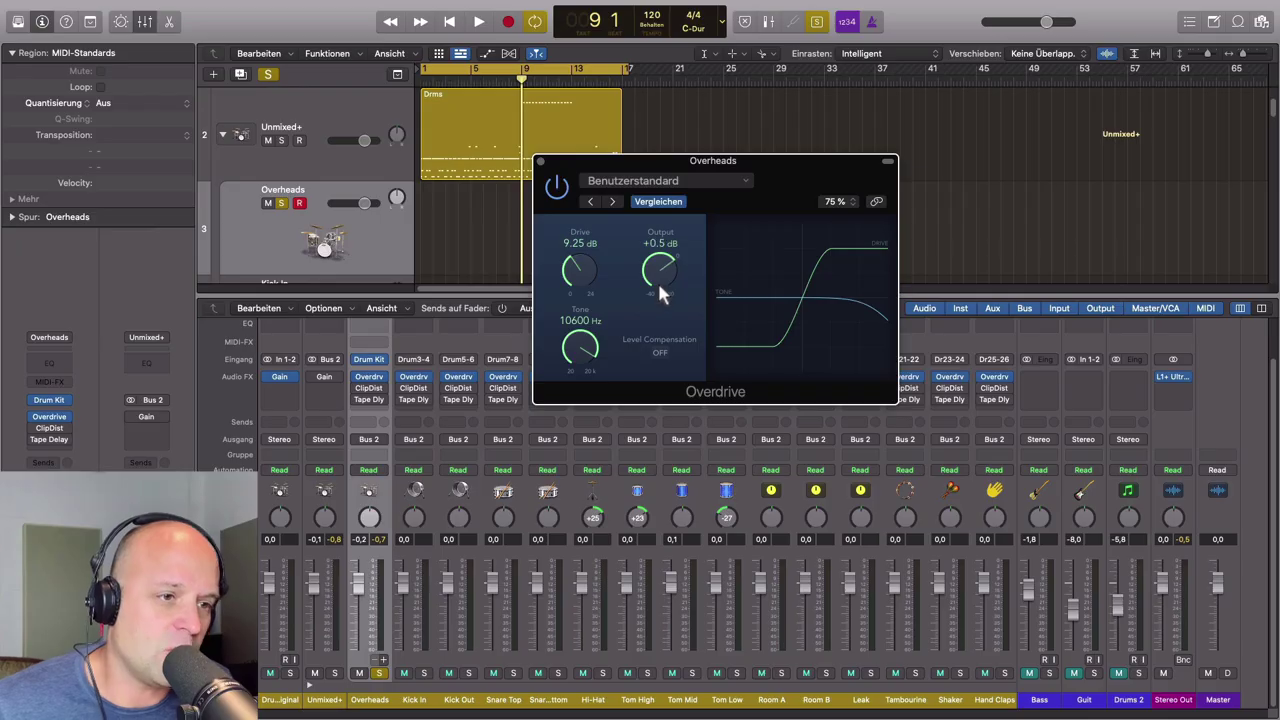
pyautogui.keyDown('alt'); pyautogui.click(658, 282); pyautogui.keyUp('alt')
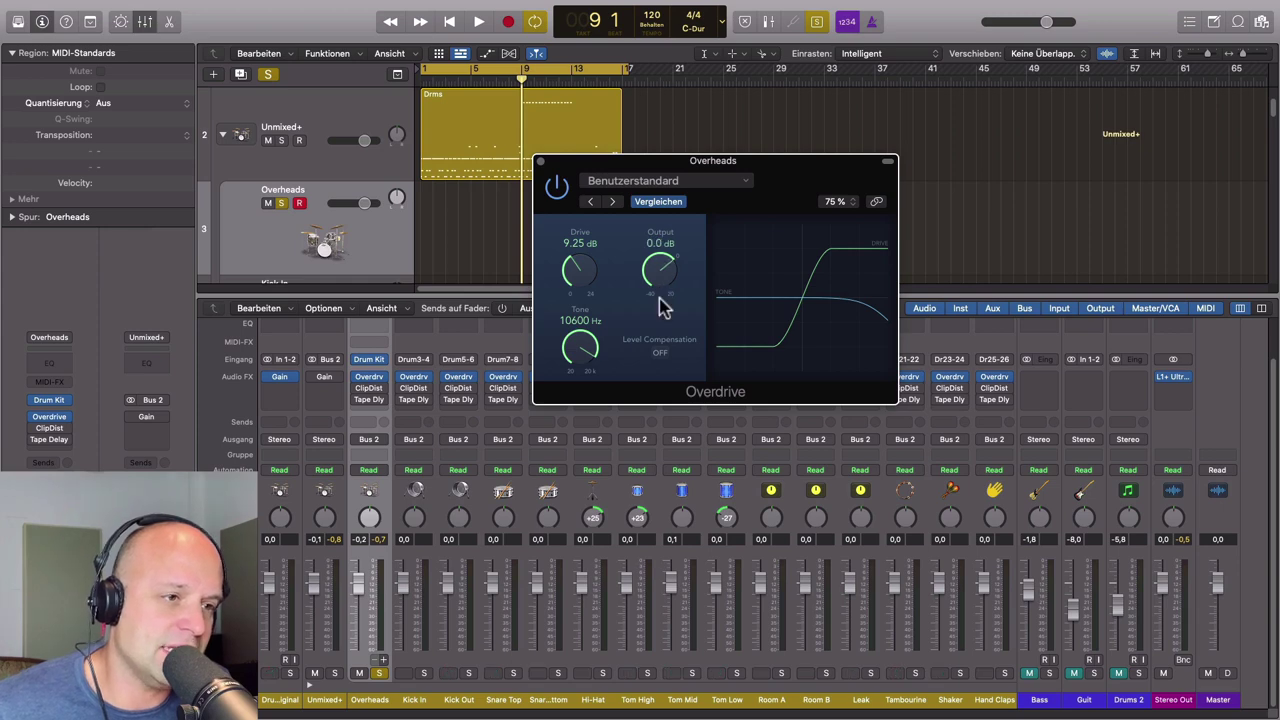
pyautogui.click(540, 160)
# Step: Turn off the solo on Overheads and select the Drums original track for playback
pyautogui.scroll(2, 362, 178)
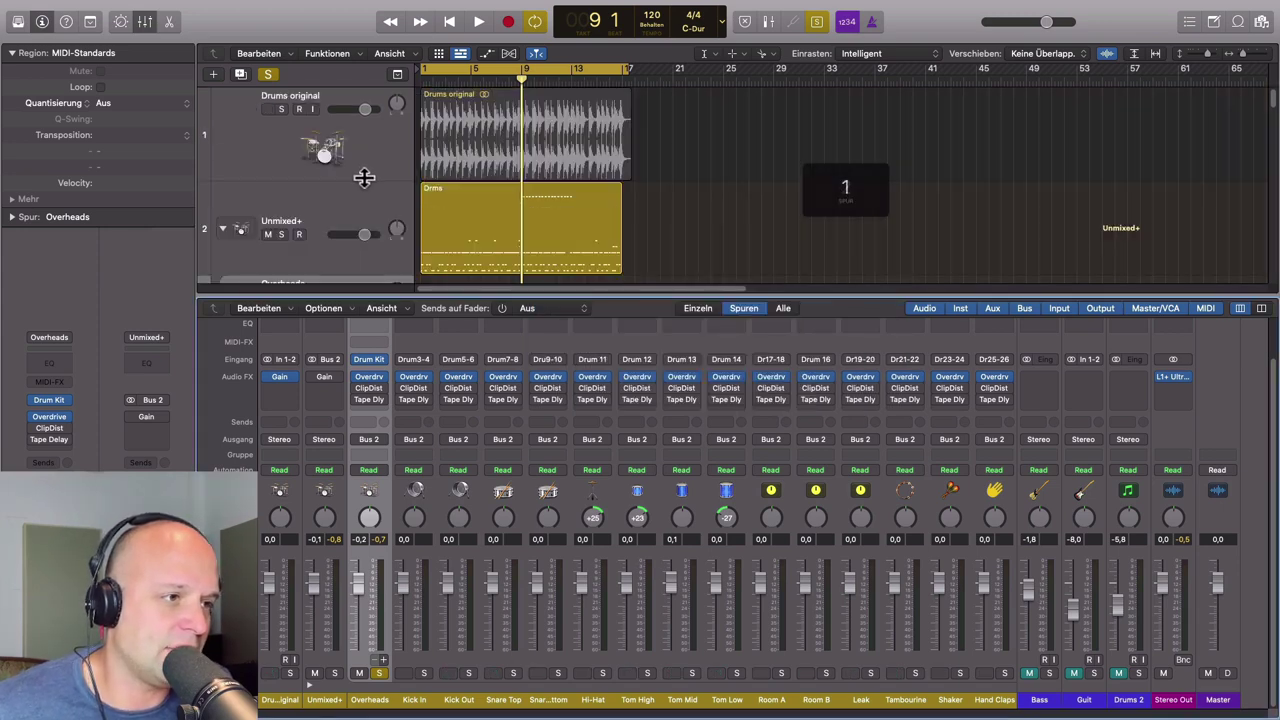
pyautogui.click(366, 176)
pyautogui.click(375, 699)
pyautogui.click(345, 128)
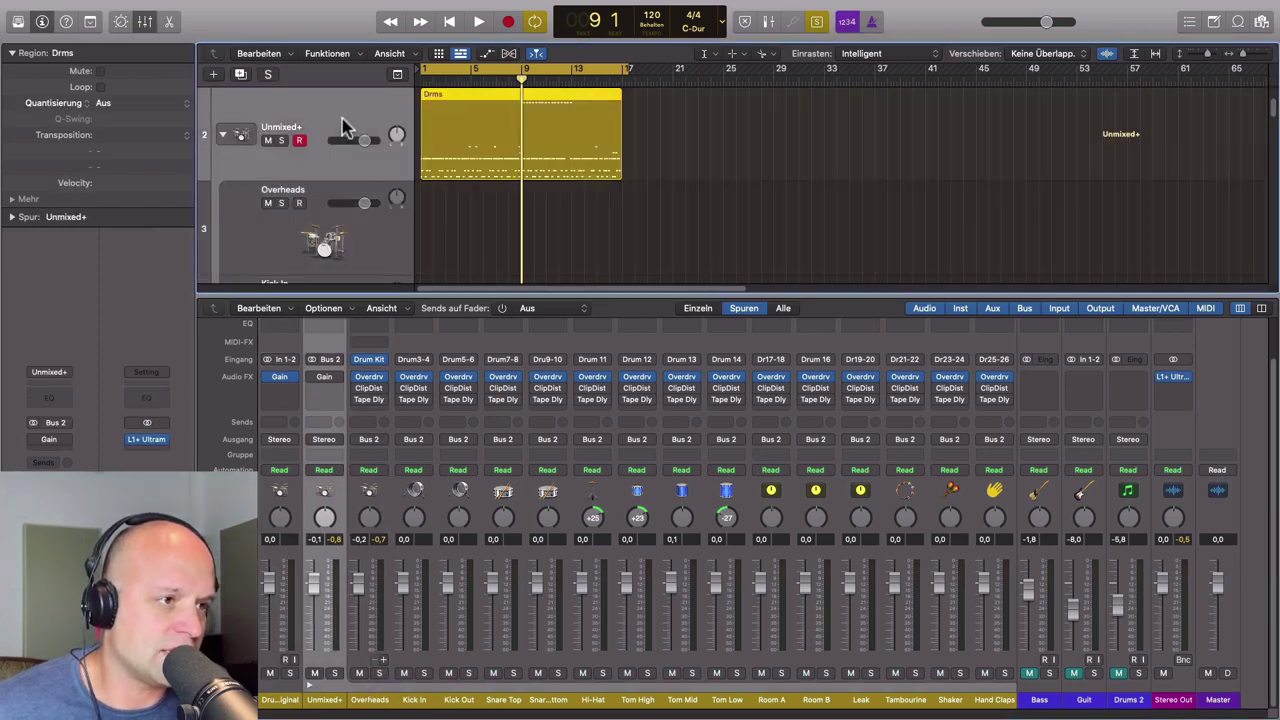
pyautogui.scroll(2, 366, 193)
pyautogui.click(352, 155)
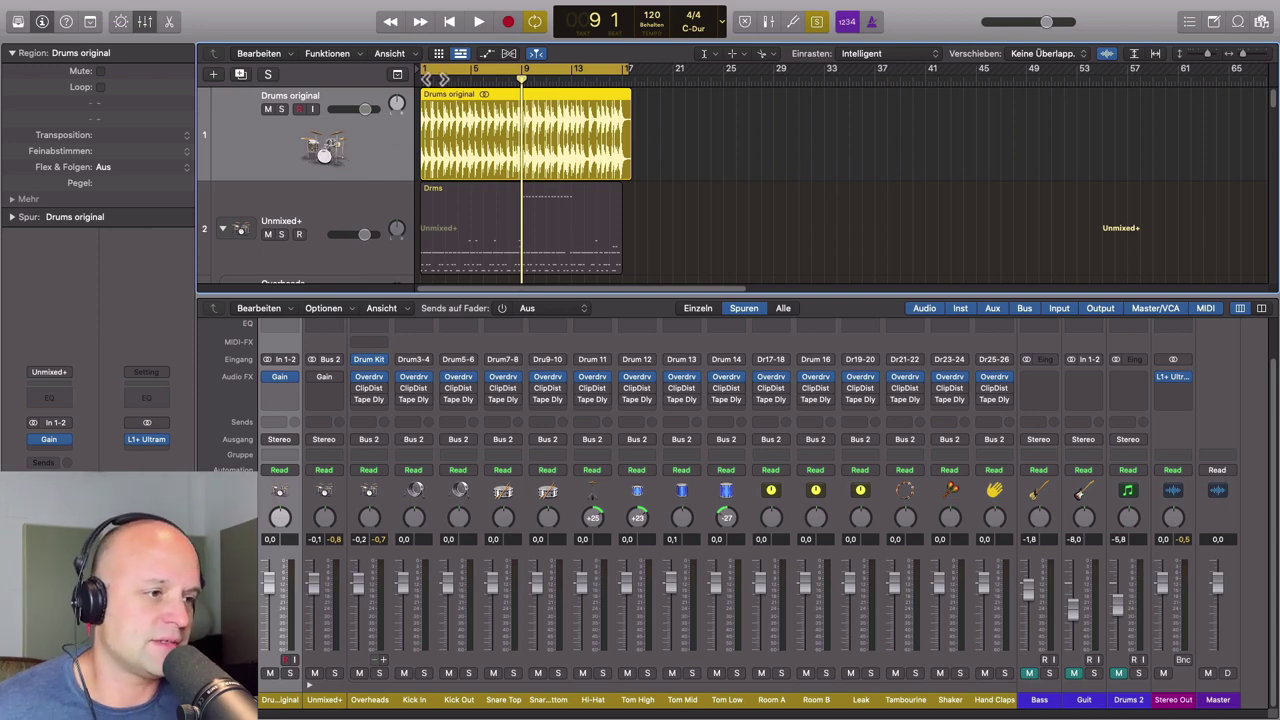
# Step: Play from the start and alternate between the Drums original and Unmixed+ tracks to compare the sound without and with Overdrive saturation
pyautogui.press('space')
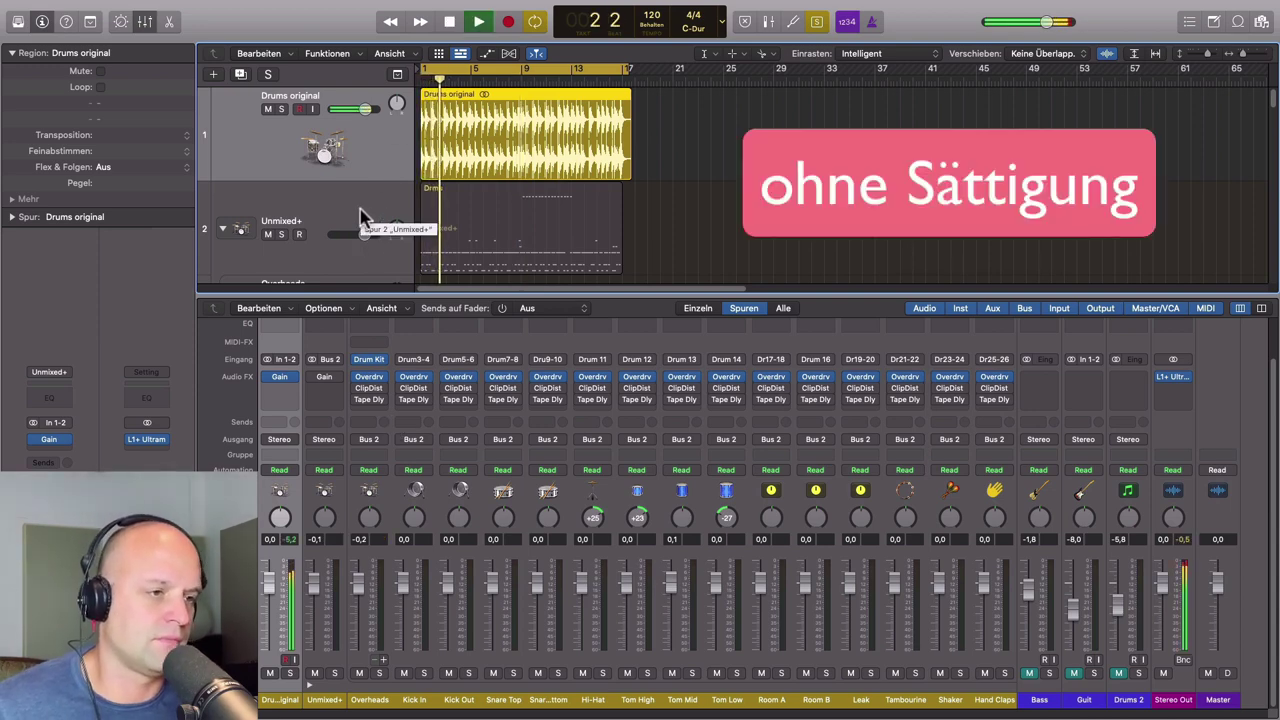
pyautogui.click(362, 218)
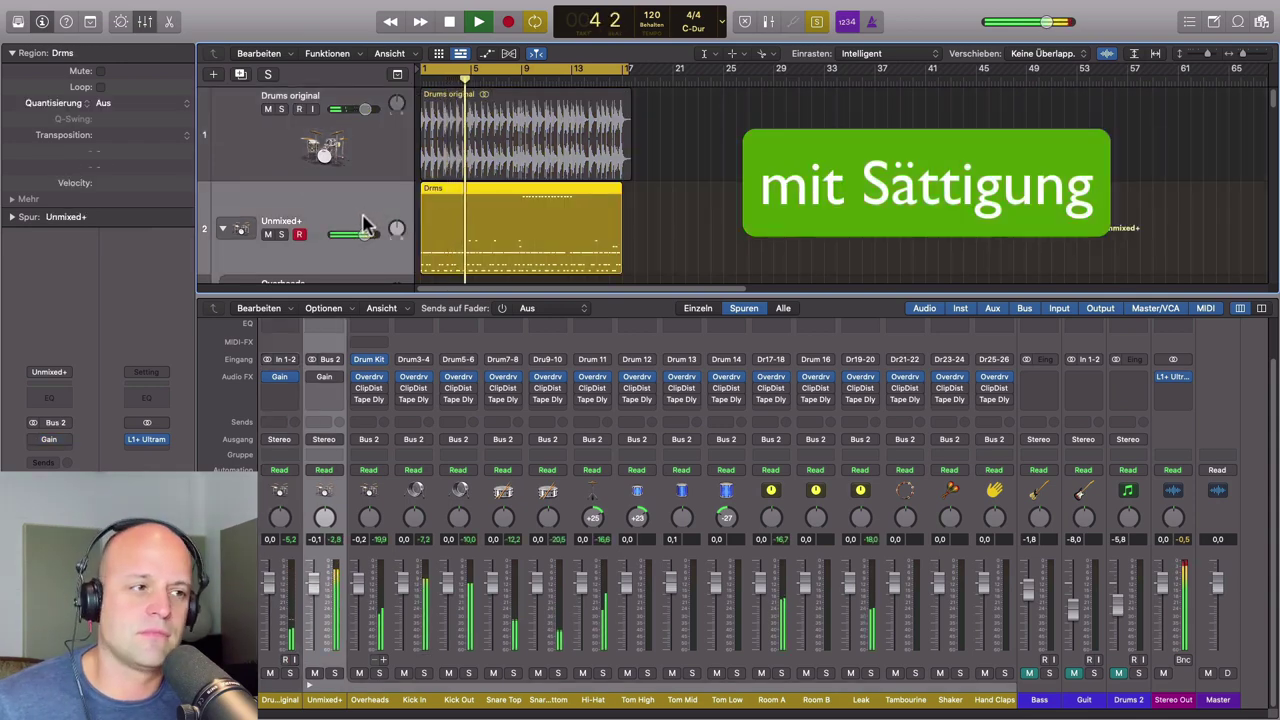
pyautogui.click(362, 157)
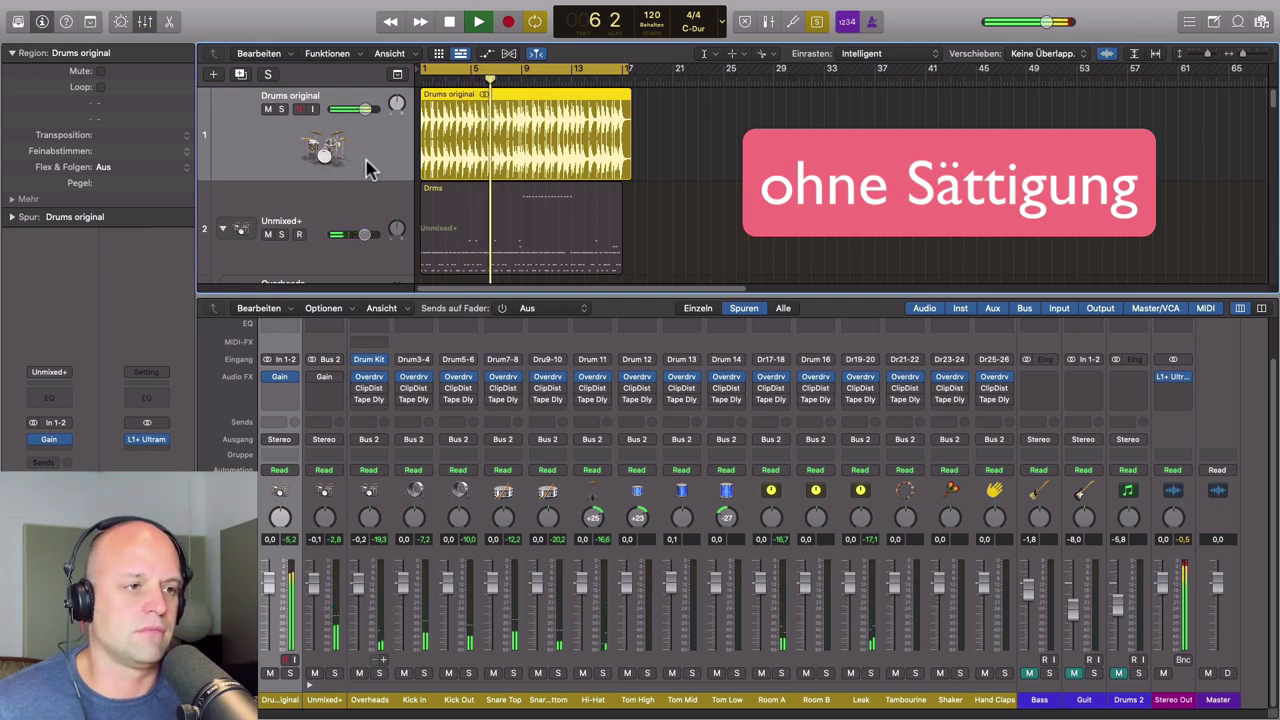
pyautogui.click(365, 218)
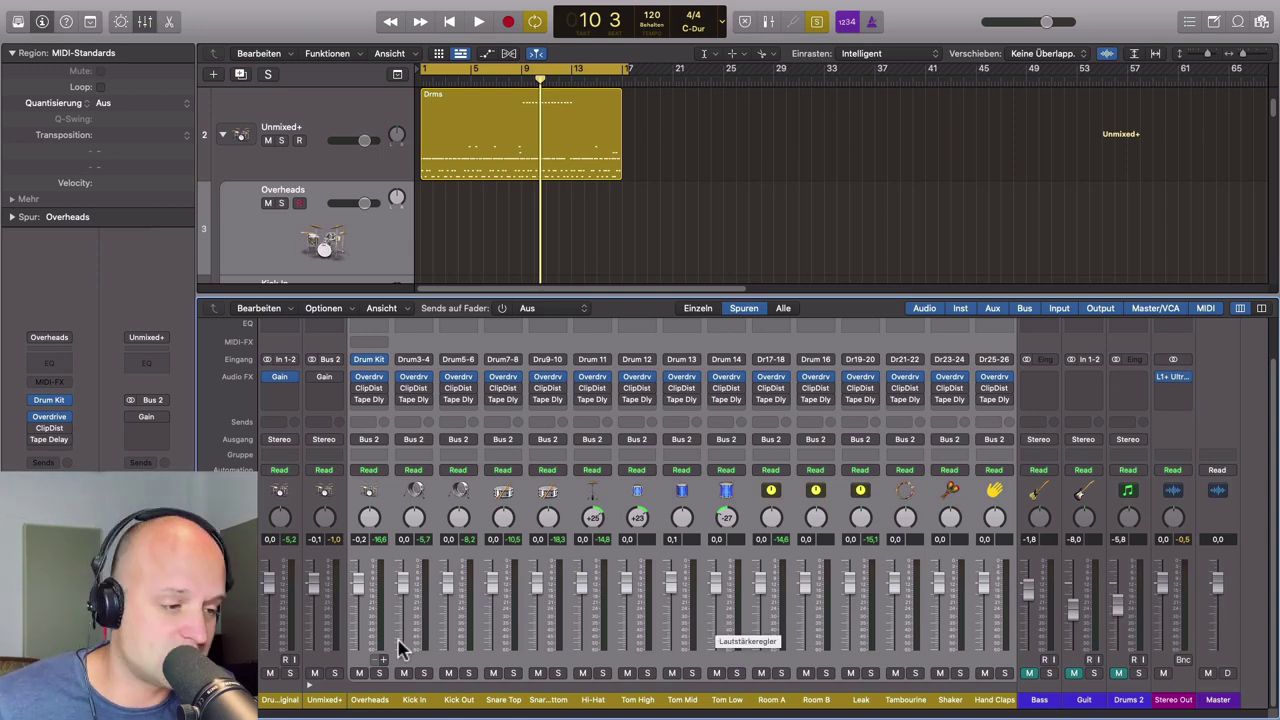
# Step: Swap Overdrive for Clip Distortion on the channels Overheads through Hand Claps, and activate the Gain plug-in on Unmixed+
pyautogui.click(381, 700)
pyautogui.moveTo(384, 703); pyautogui.dragTo(985, 706)
pyautogui.click(358, 379)
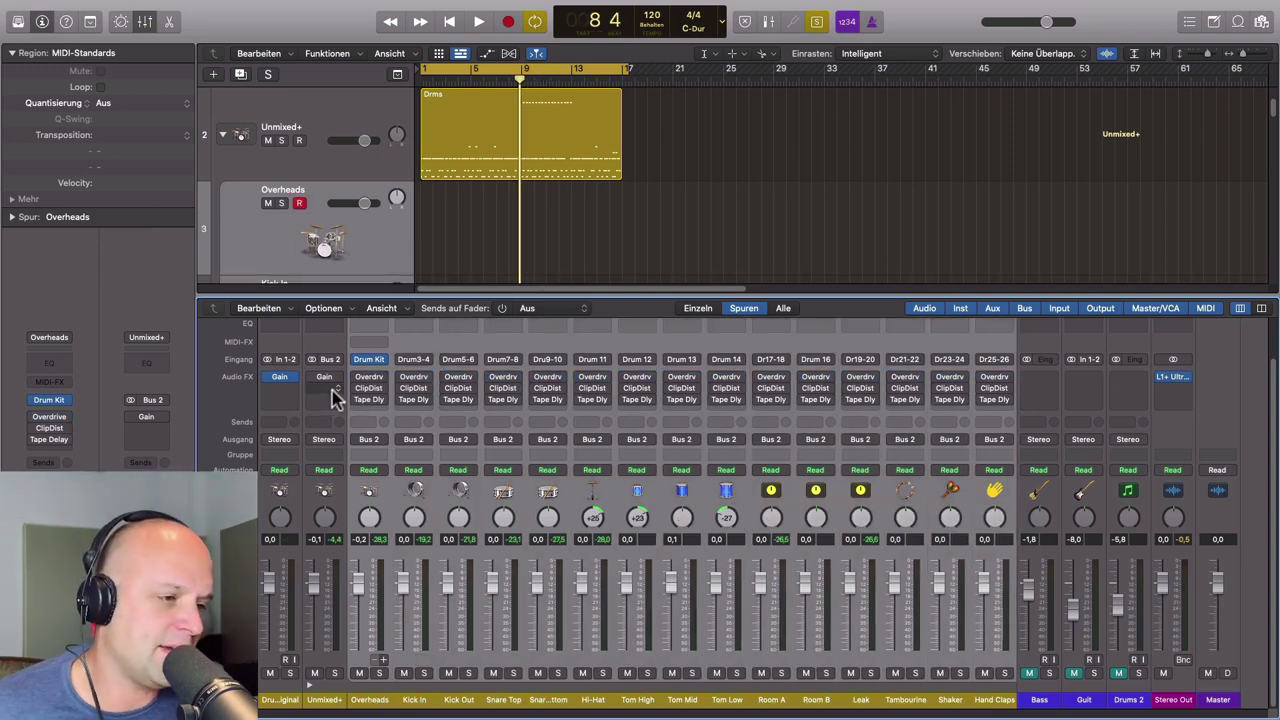
pyautogui.click(358, 388)
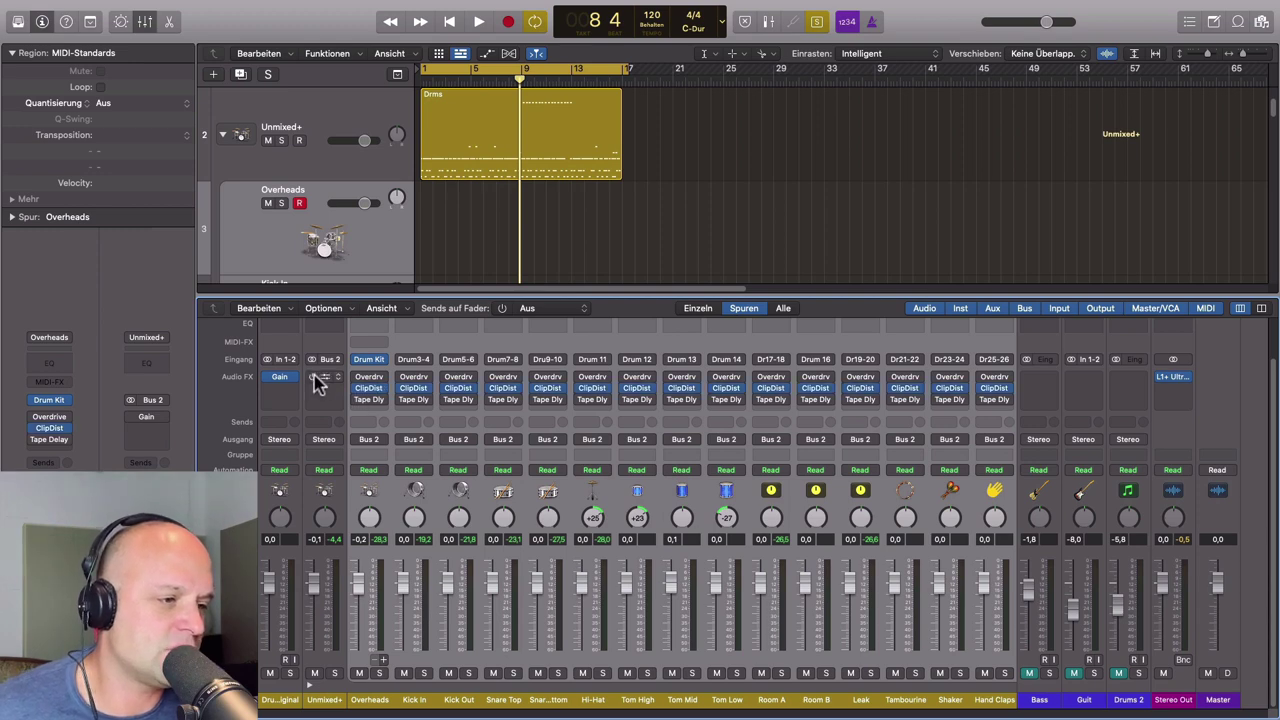
# Step: Open the Clip Distortion on the Overheads channel, examine its drive, filter and gain settings, and close it
pyautogui.click(368, 388)
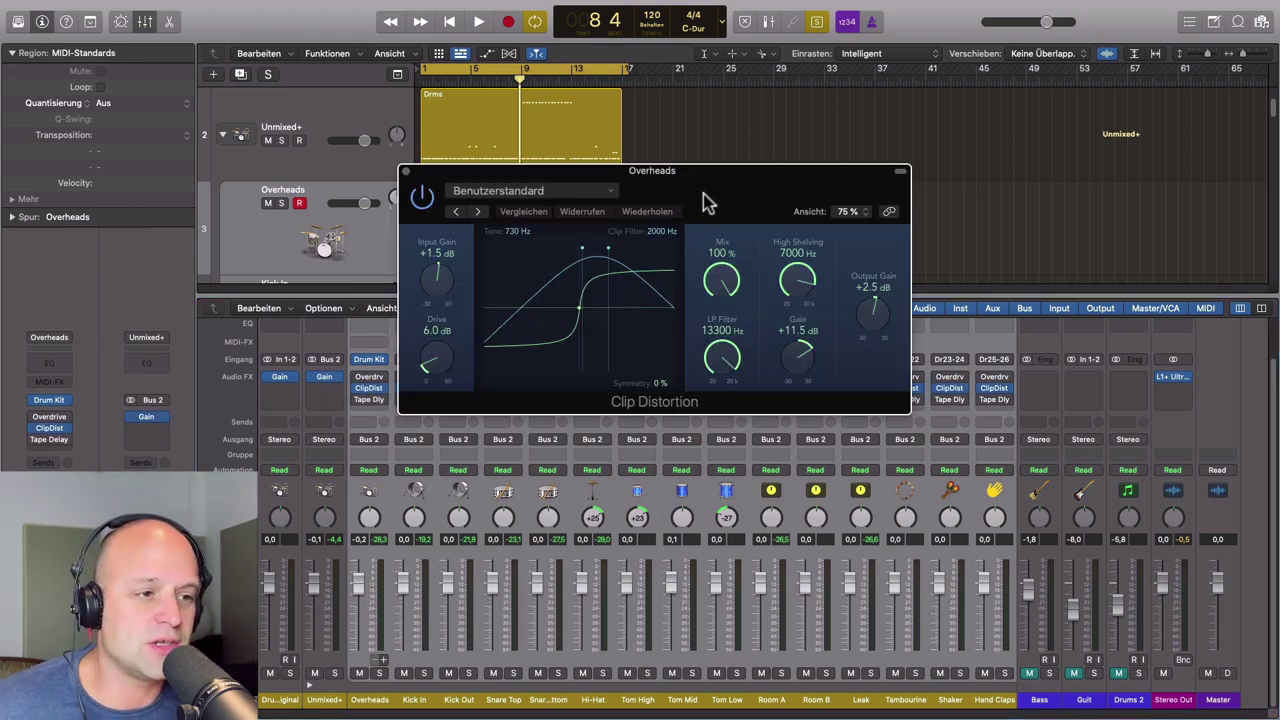
pyautogui.moveTo(706, 203); pyautogui.dragTo(725, 167)
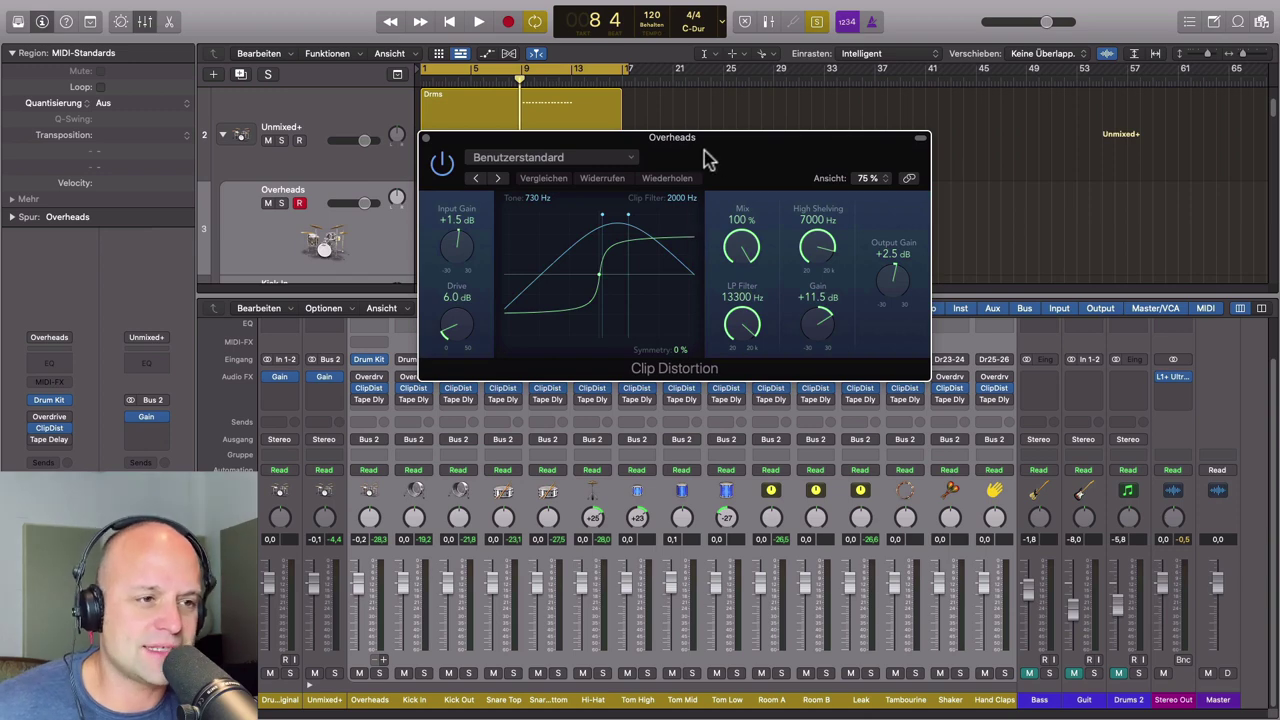
pyautogui.moveTo(711, 160); pyautogui.dragTo(743, 149)
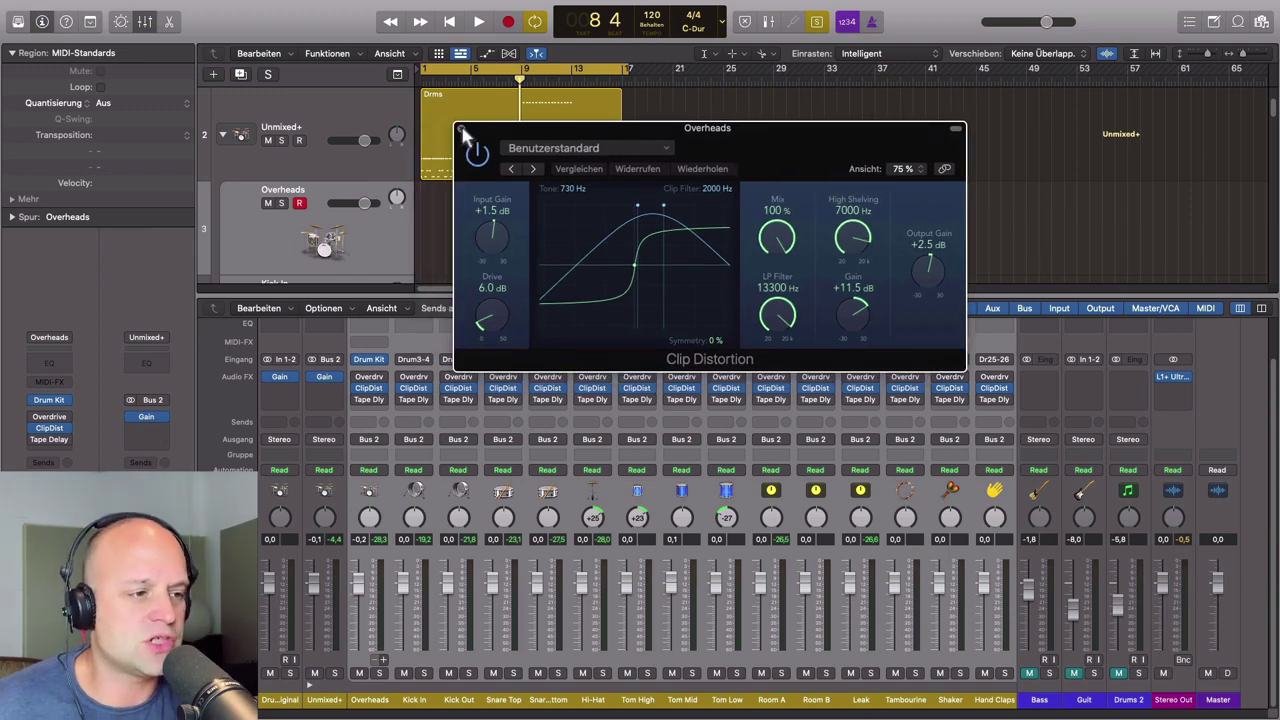
pyautogui.click(461, 129)
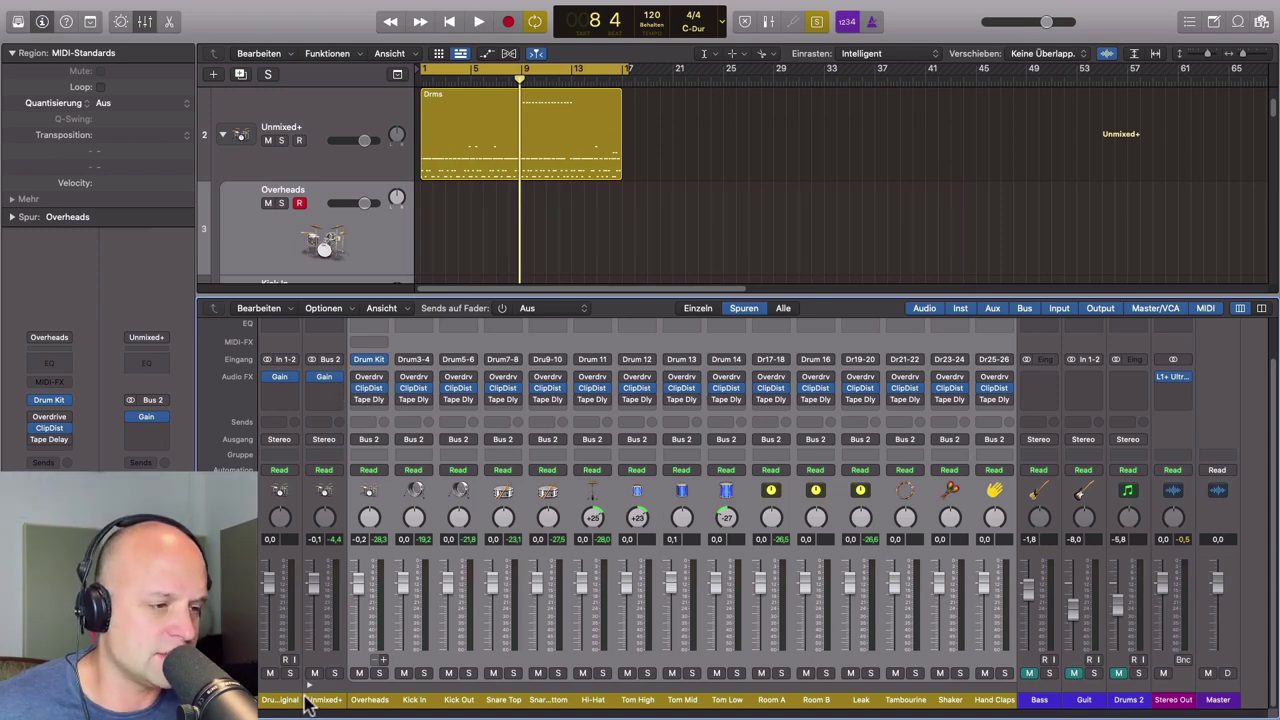
# Step: Play the drums from the start while switching Clip Distortion on and off across all drum channels to compare the sound
pyautogui.click(360, 391)
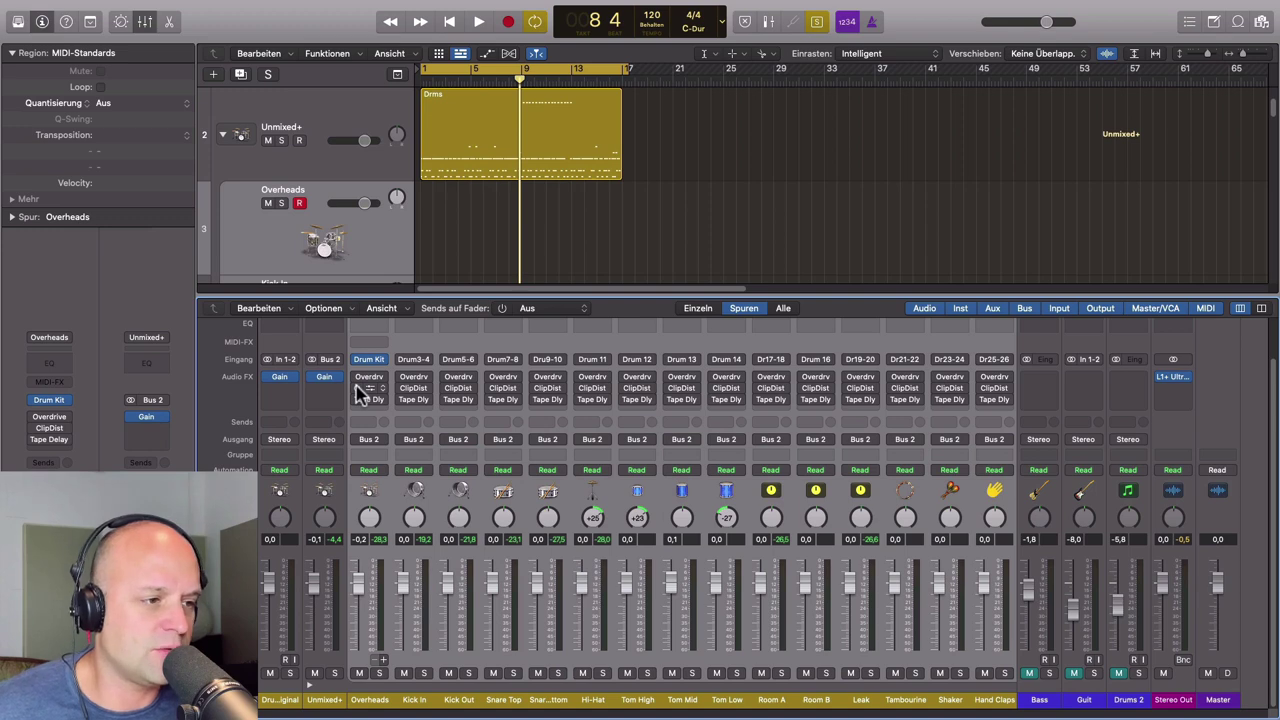
pyautogui.press('space')
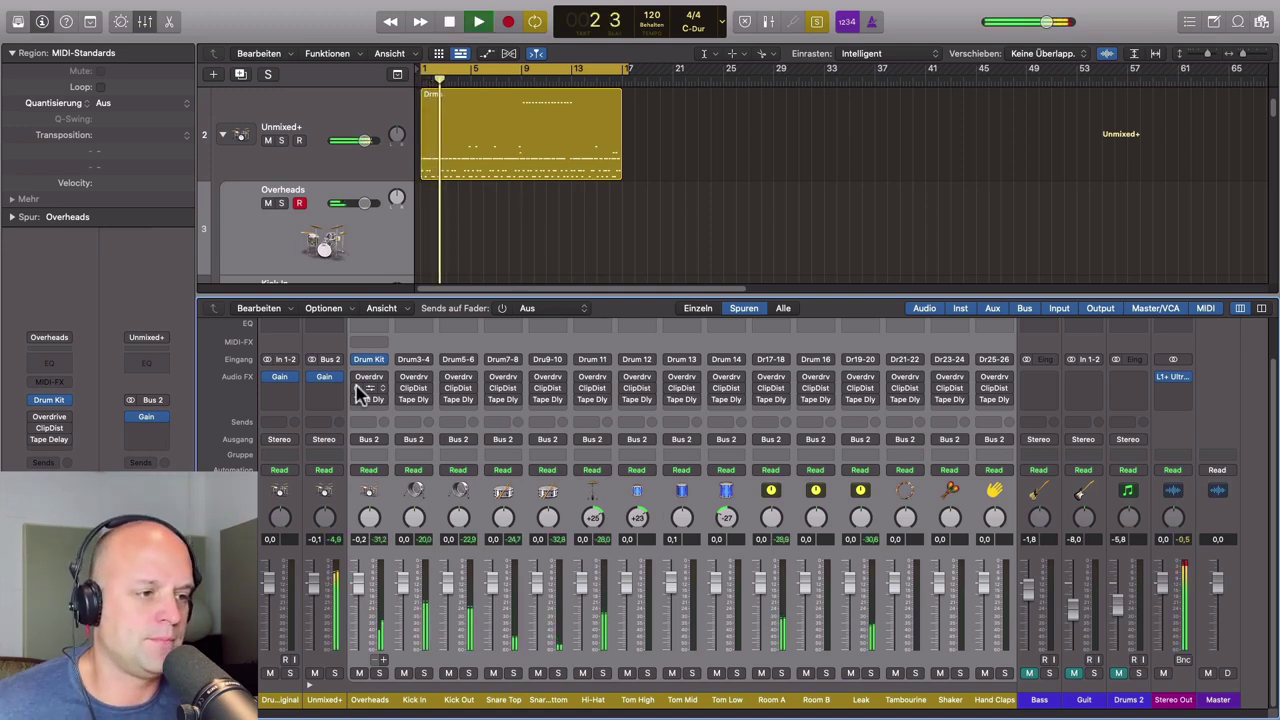
pyautogui.click(360, 391)
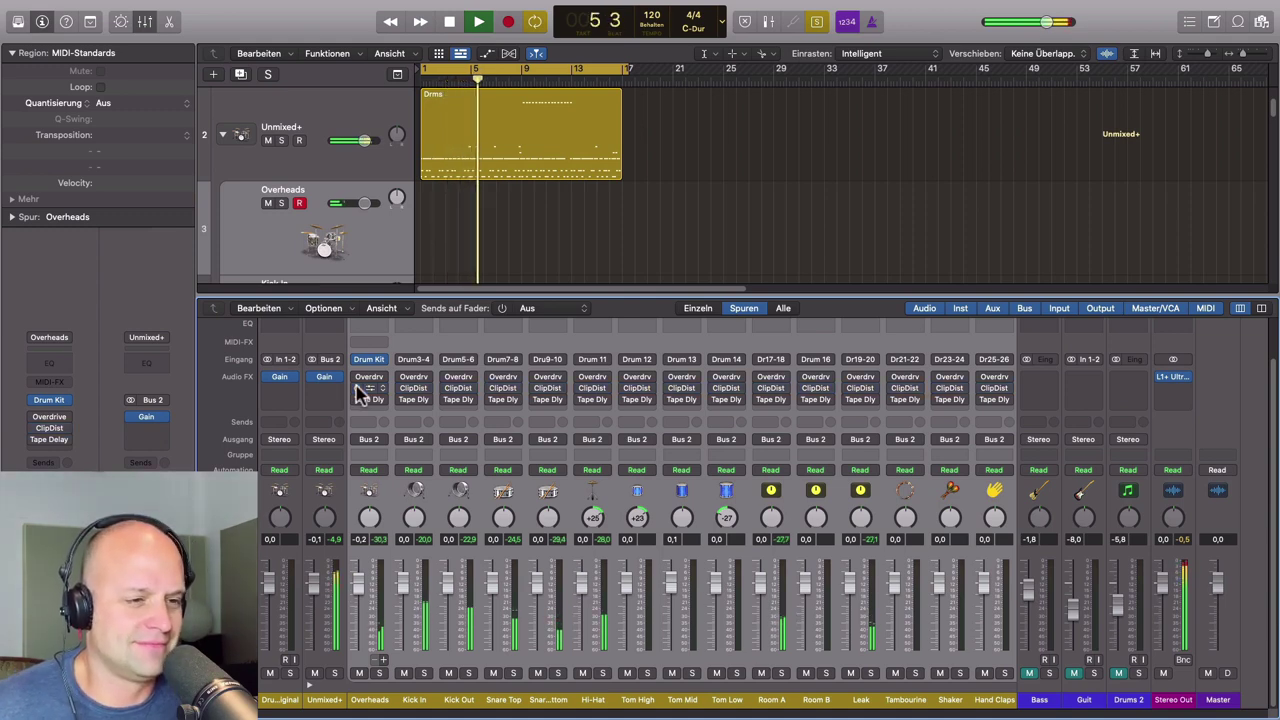
pyautogui.click(360, 391)
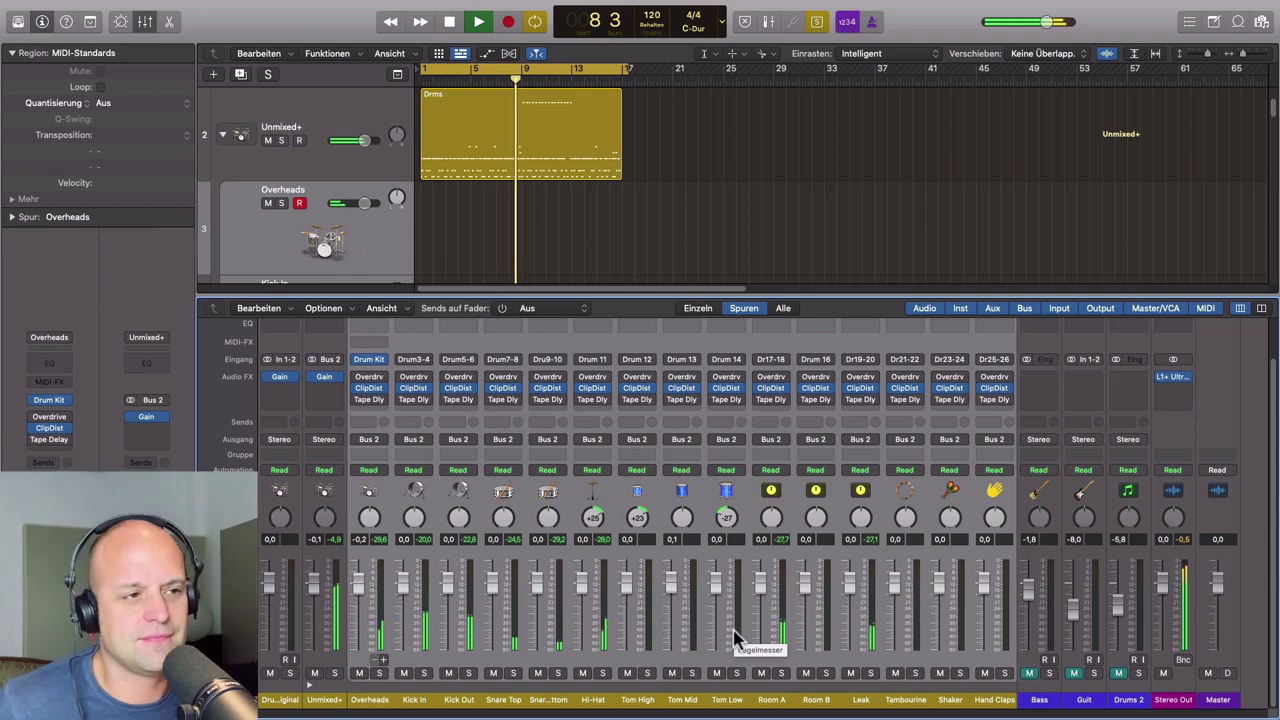
pyautogui.press('space')
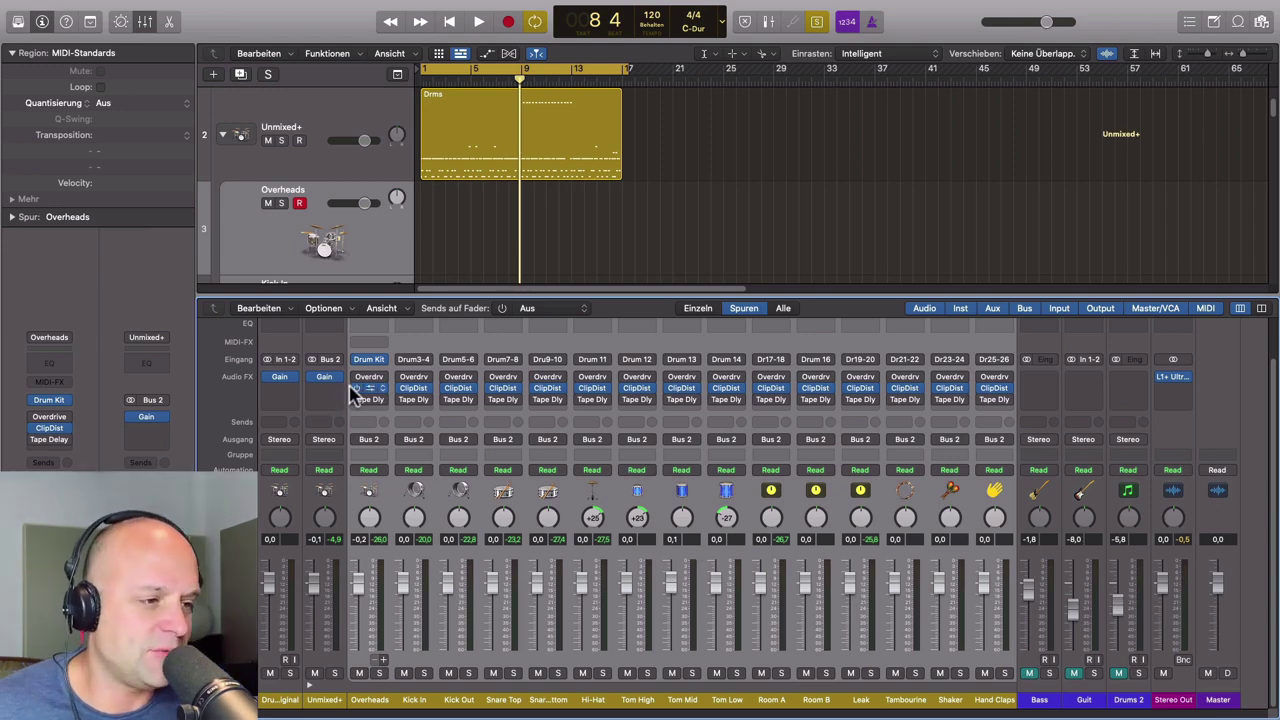
# Step: Bypass Clip Distortion on all drum channels and open the Tape Delay on the Overheads channel
pyautogui.click(362, 704)
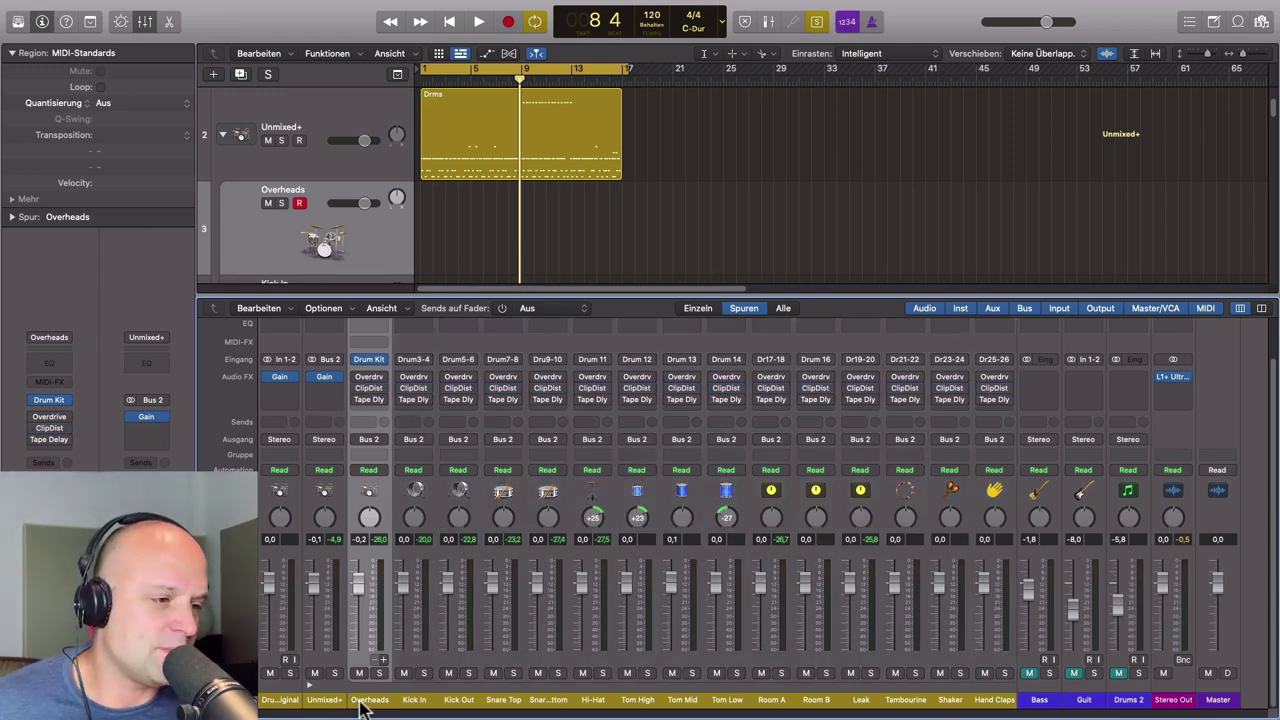
pyautogui.click(368, 399)
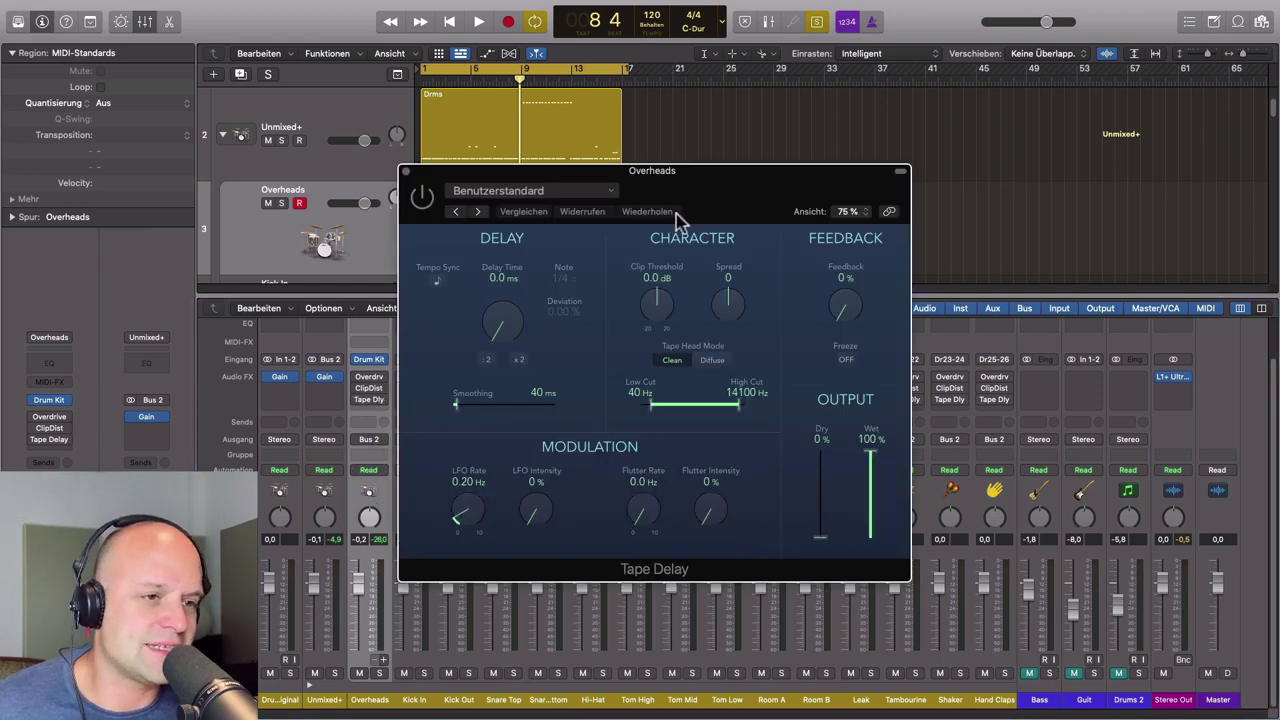
pyautogui.moveTo(670, 196); pyautogui.dragTo(684, 136)
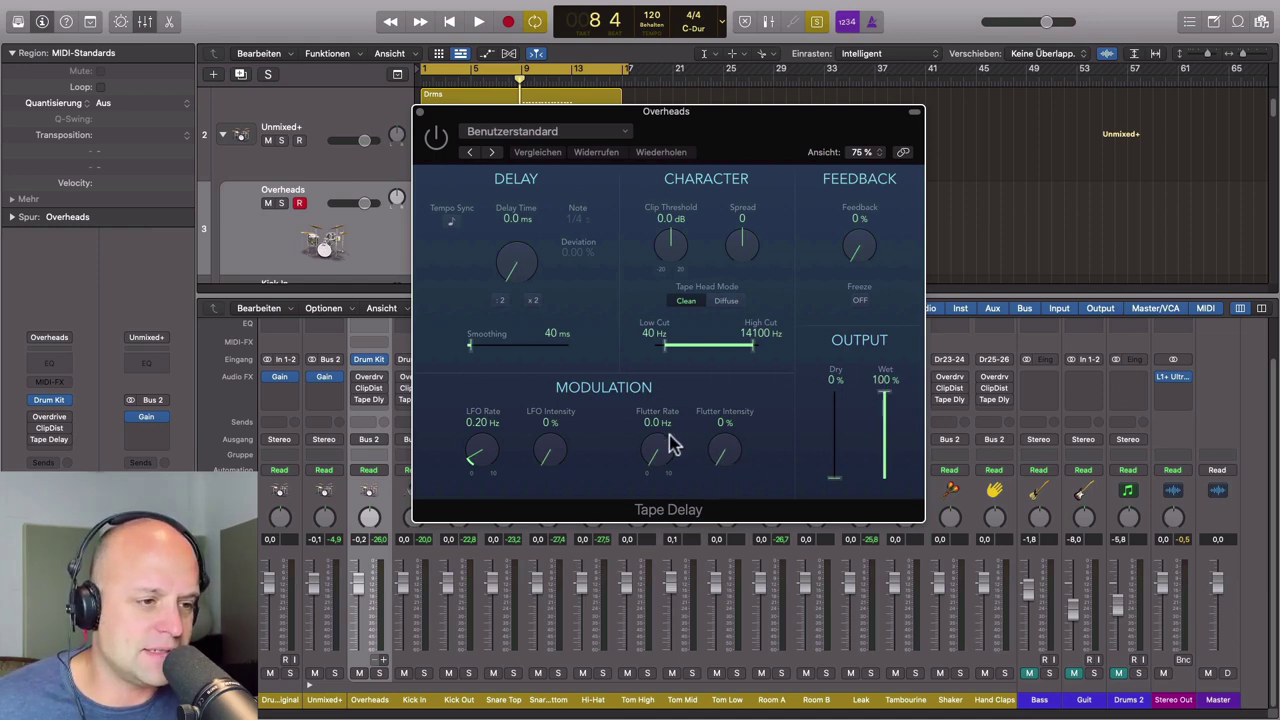
# Step: Try out the Tape Delay's flutter rate and Diffuse tape head mode, restoring the rate and the Clean mode
pyautogui.moveTo(658, 448); pyautogui.dragTo(620, 469)
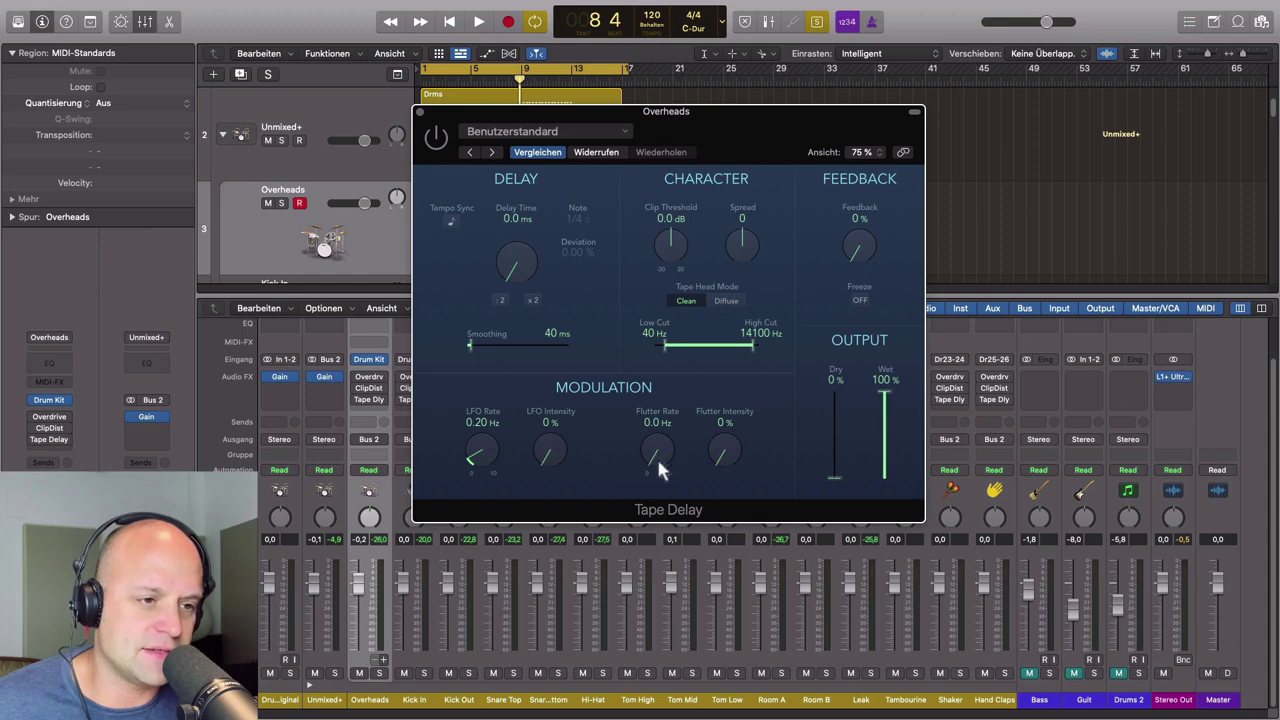
pyautogui.press('super+z')
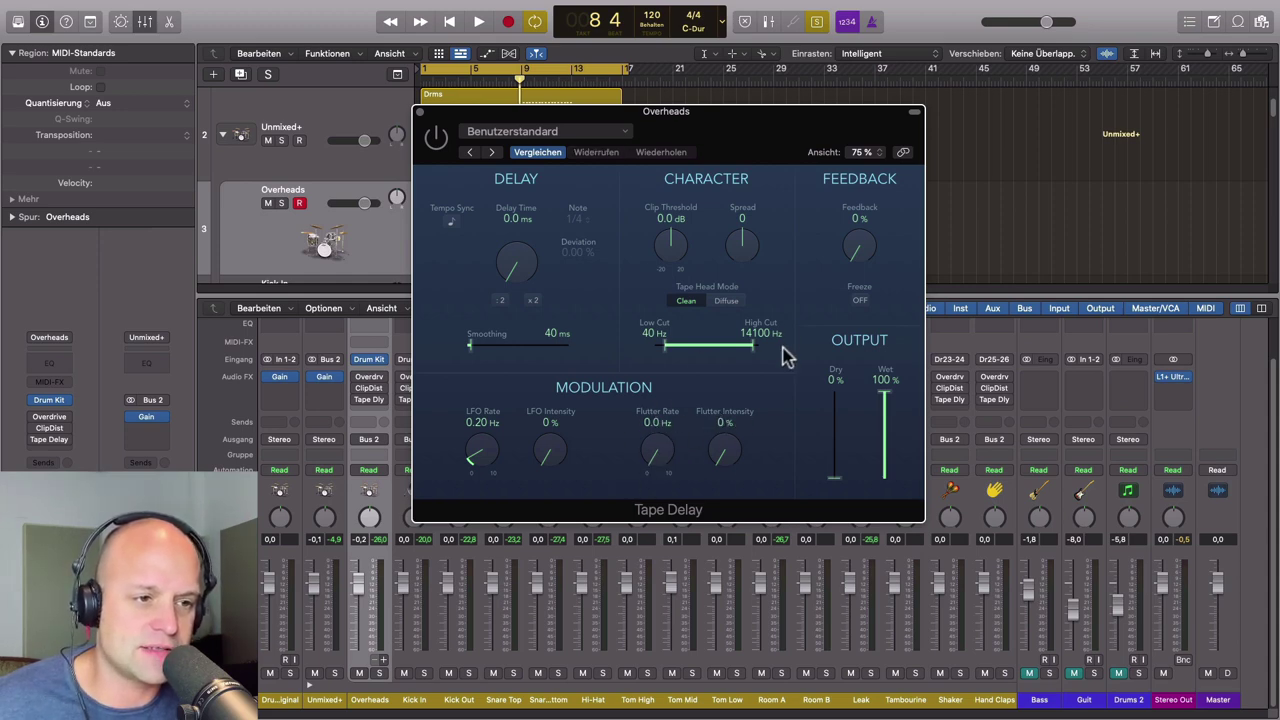
pyautogui.click(727, 301)
pyautogui.click(686, 300)
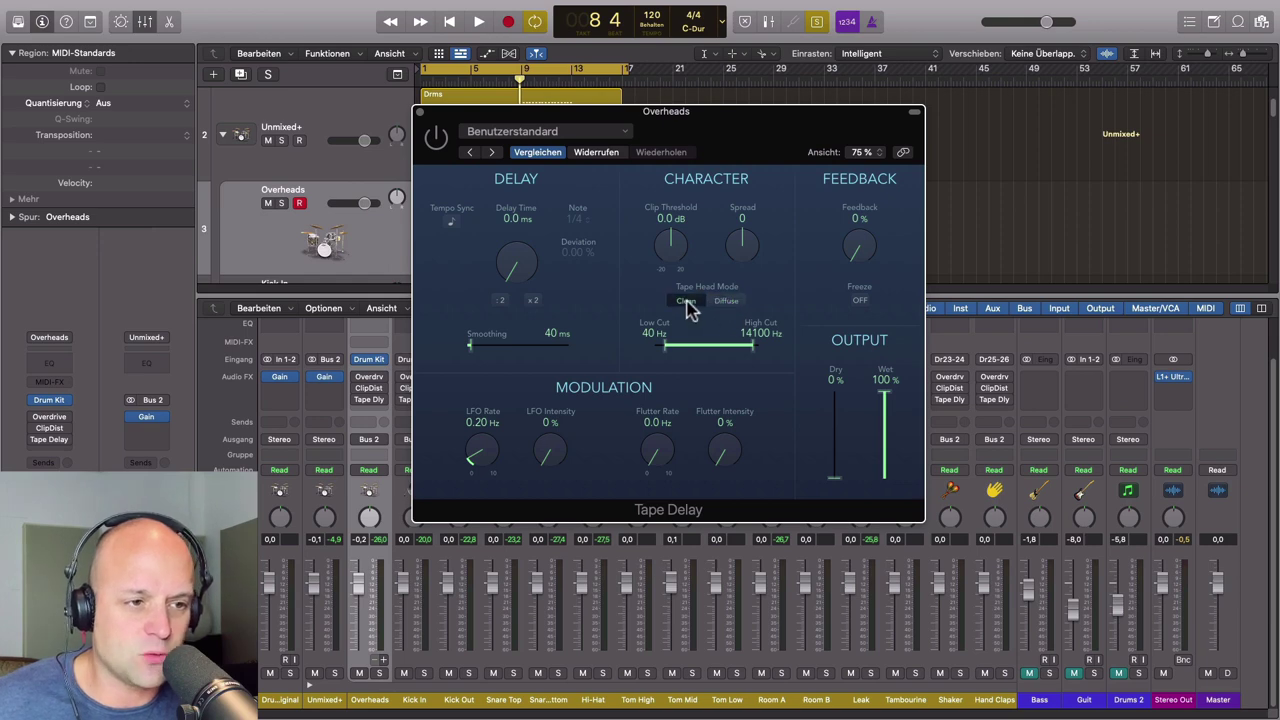
pyautogui.click(720, 299)
pyautogui.click(685, 301)
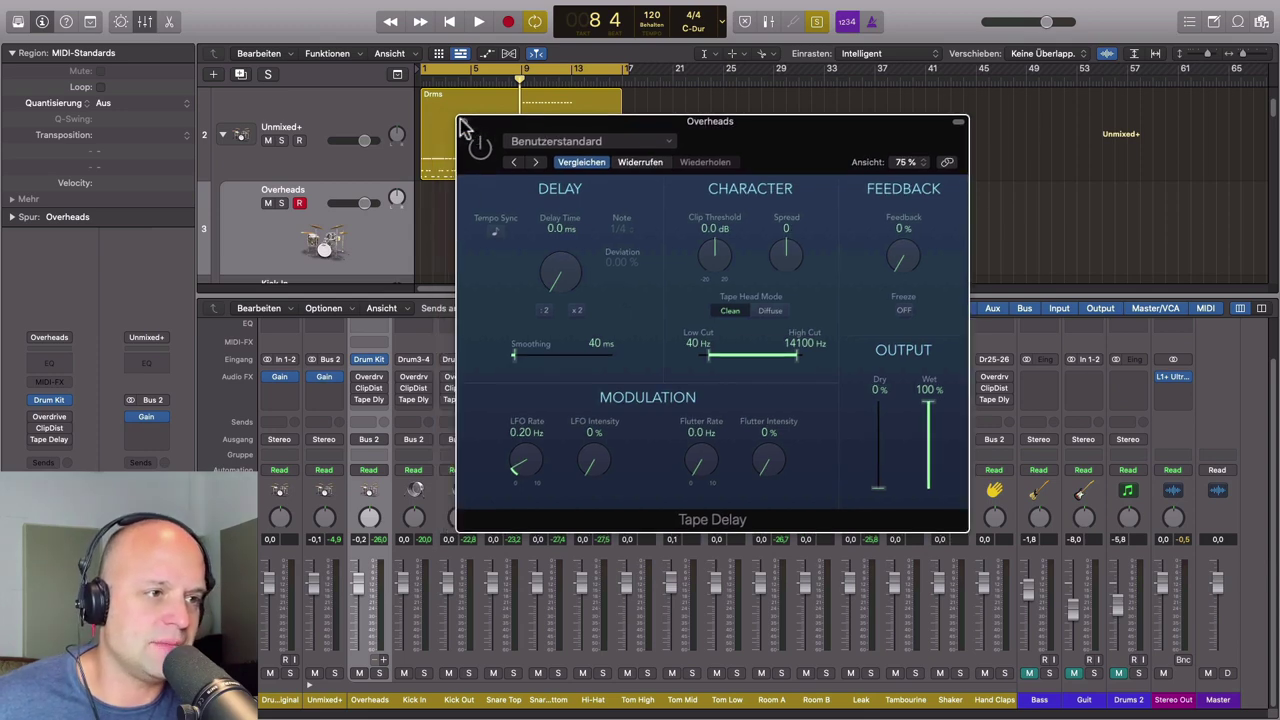
# Step: Play the drums from the start and toggle the Tape Delay on all drum channels to compare with and without saturation
pyautogui.click(463, 119)
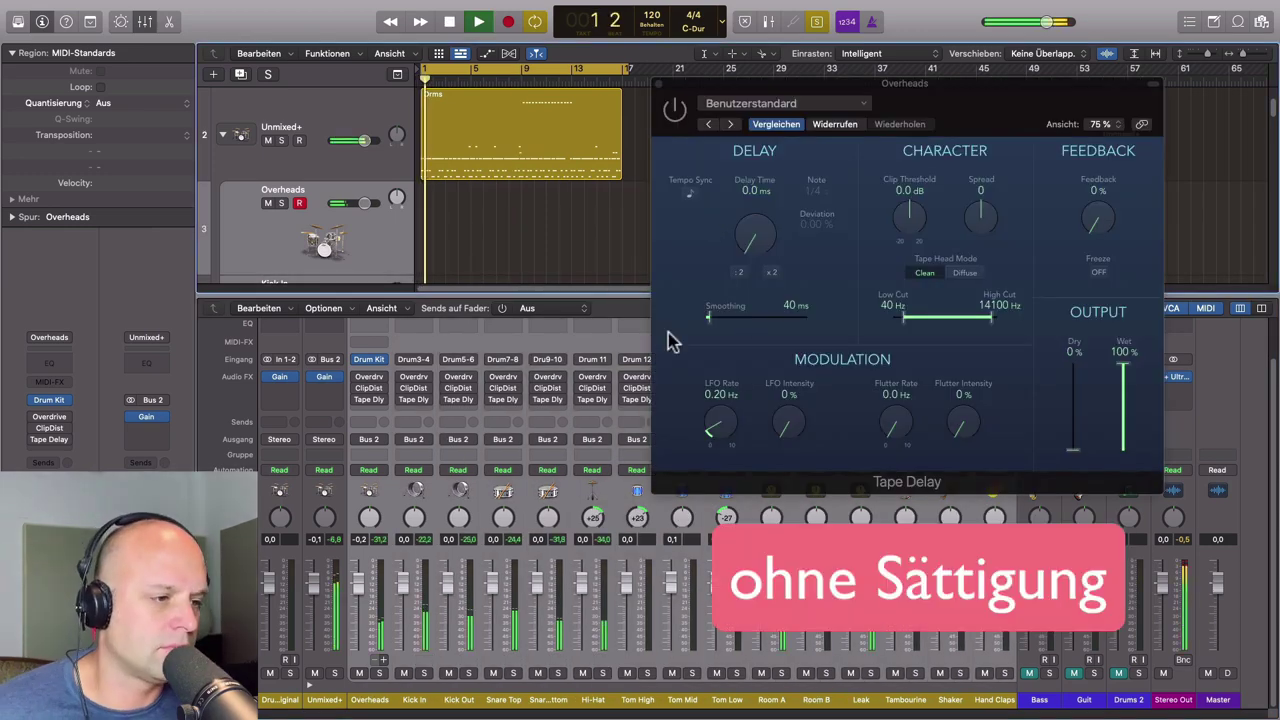
pyautogui.moveTo(358, 400)
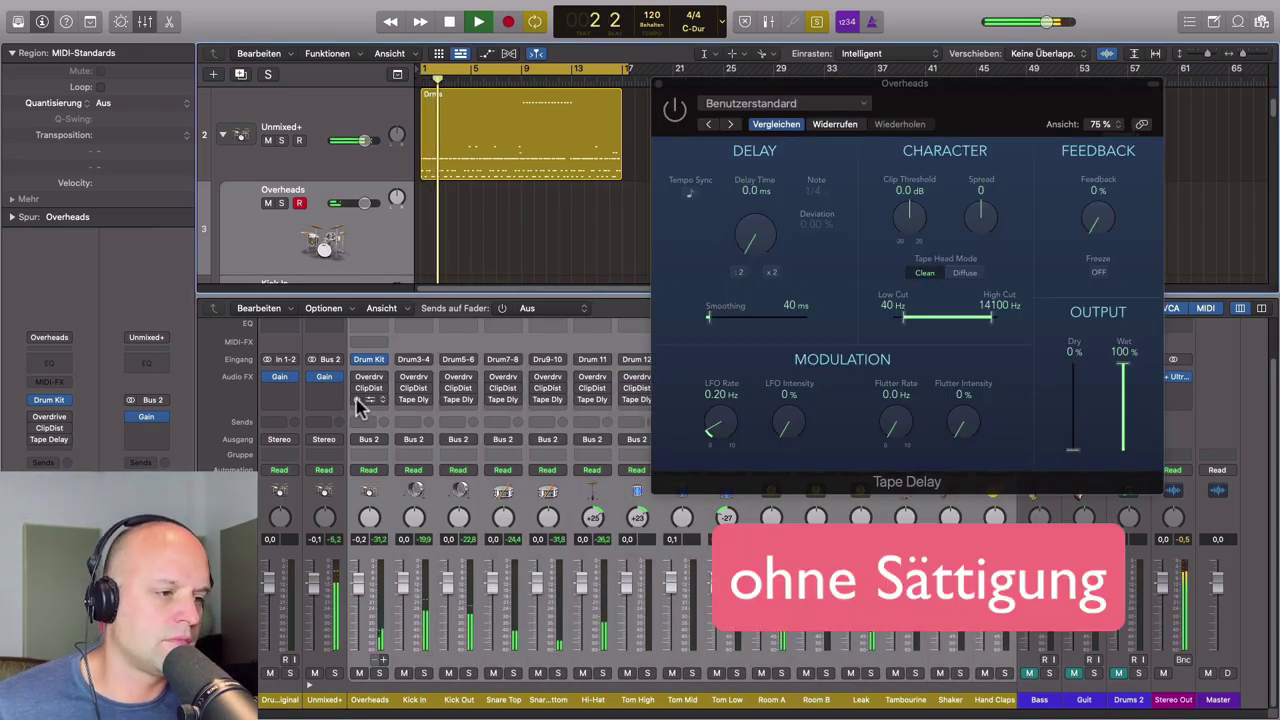
pyautogui.click(358, 400)
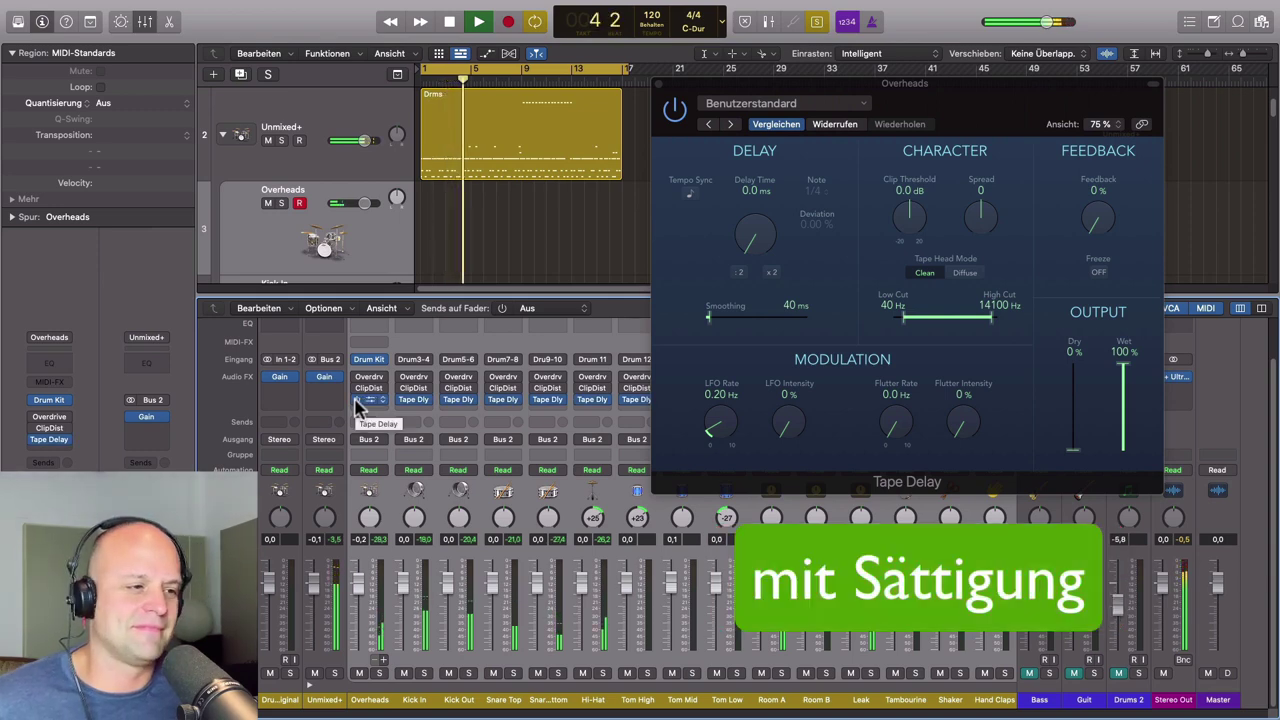
pyautogui.click(358, 400)
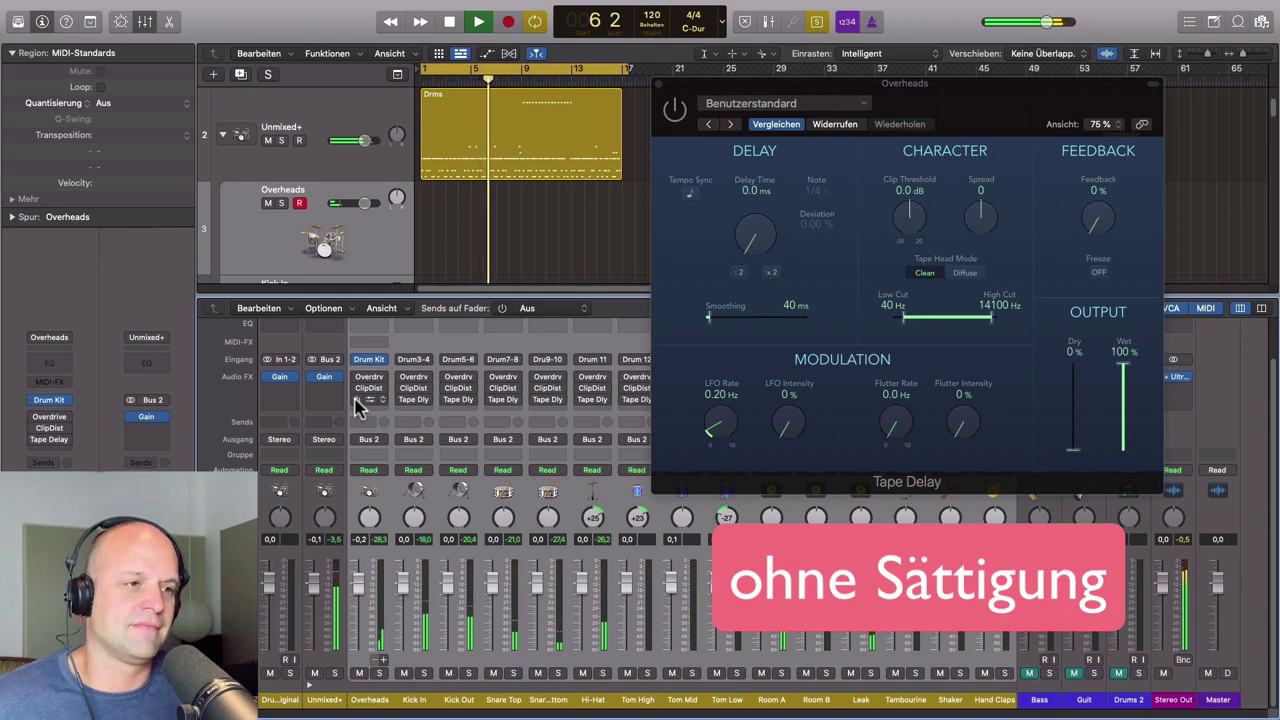
# Step: Play the drums with the Tape Delay switched on across all drum channels, and close the plug-in window after stopping
pyautogui.click(357, 400)
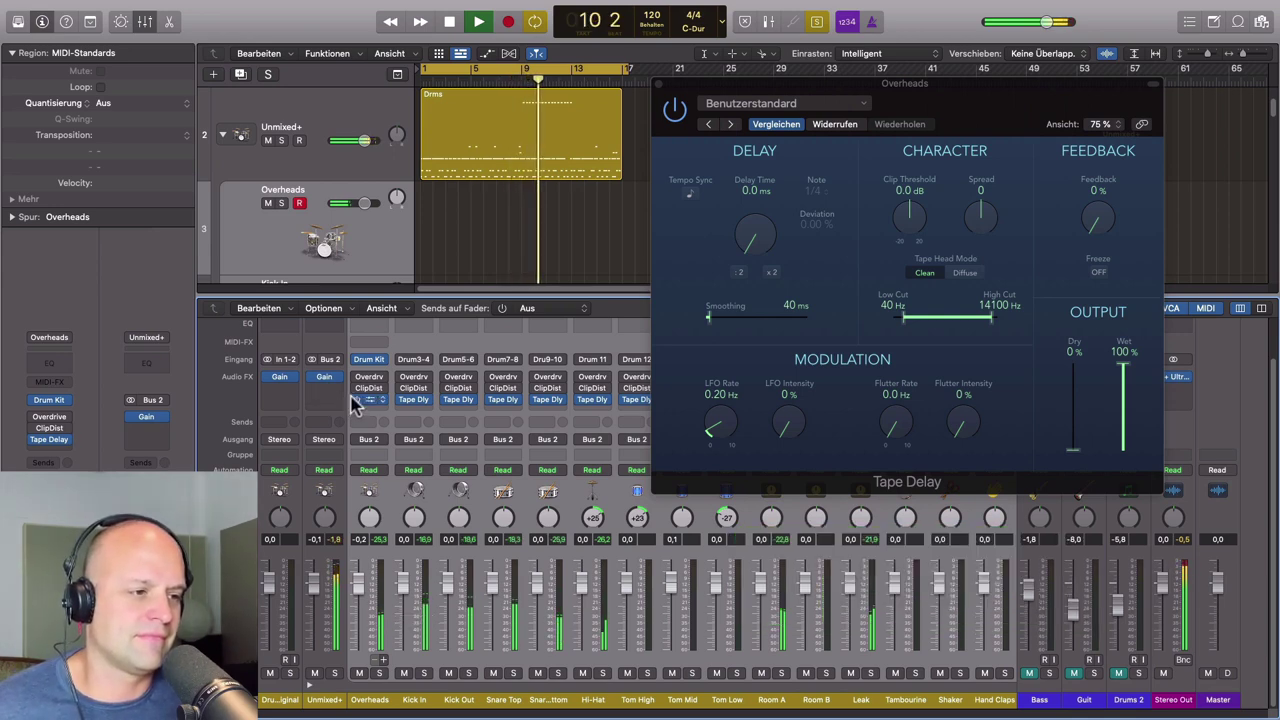
pyautogui.press('space')
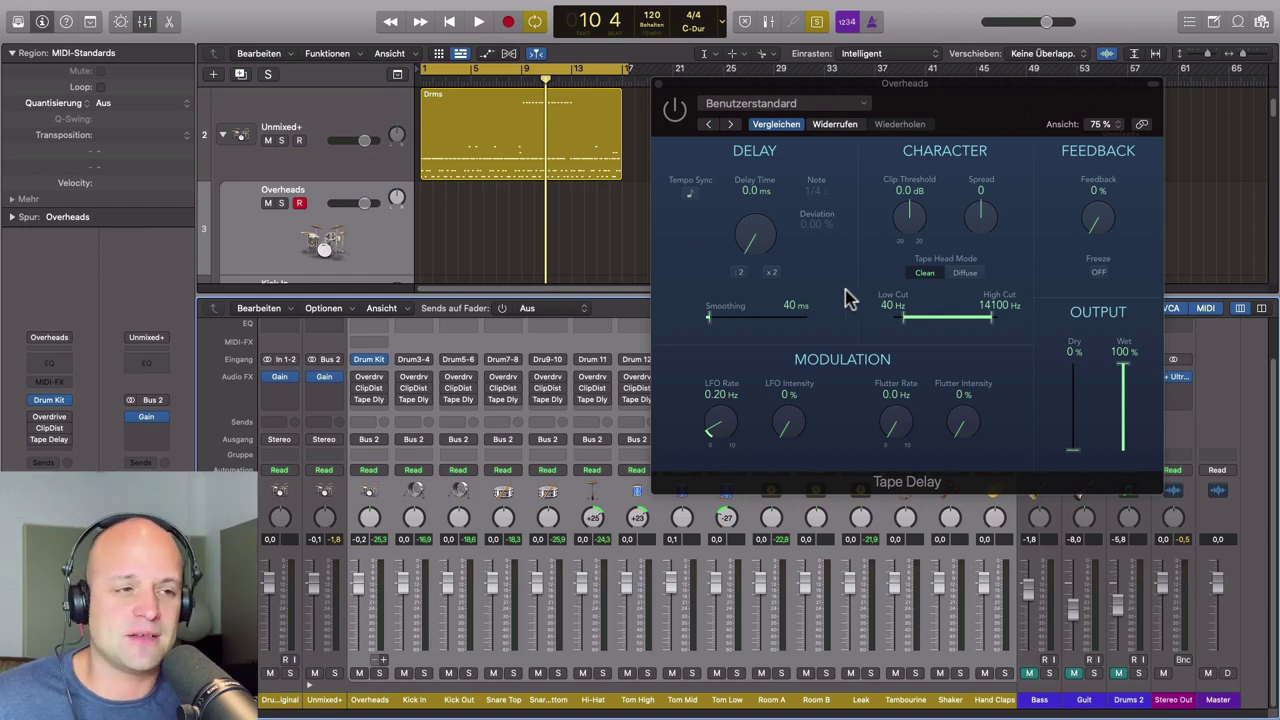
pyautogui.click(659, 86)
# Step: Hide the mixer, collapse the Unmixed+ track stack and unmute the Bass track
pyautogui.moveTo(710, 300); pyautogui.dragTo(788, 700)
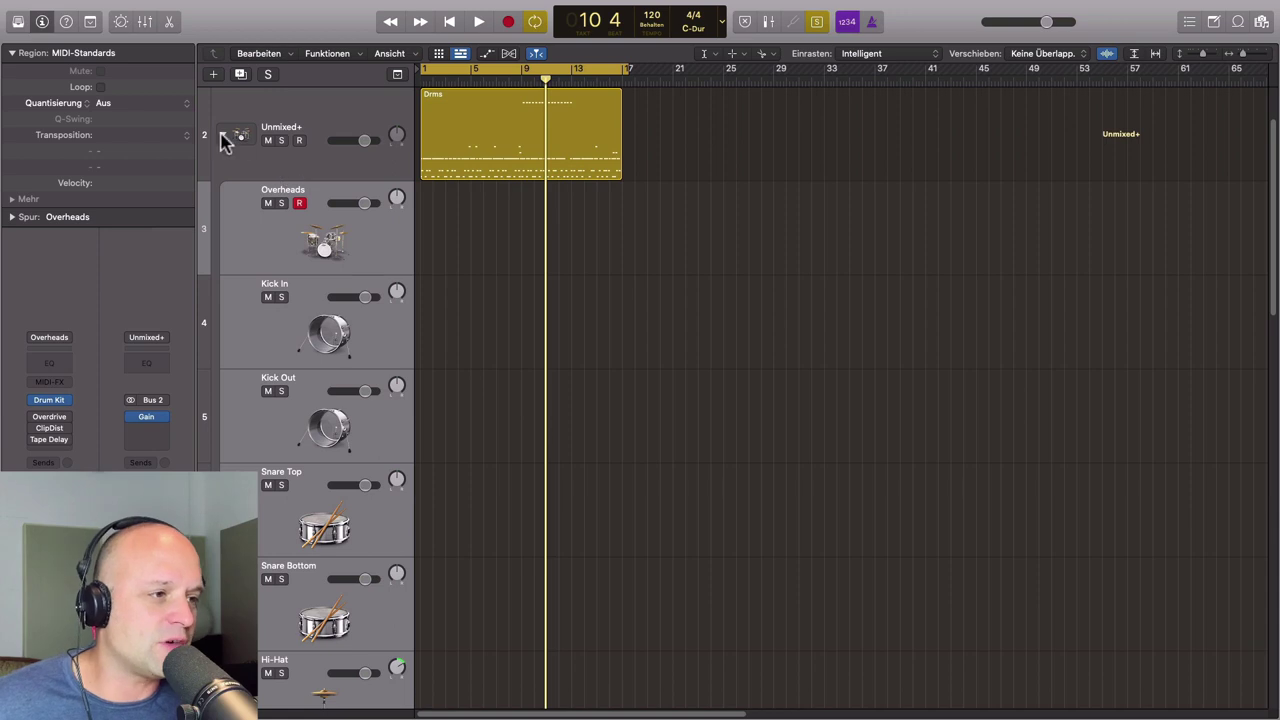
pyautogui.click(222, 135)
pyautogui.click(397, 343)
pyautogui.click(267, 297)
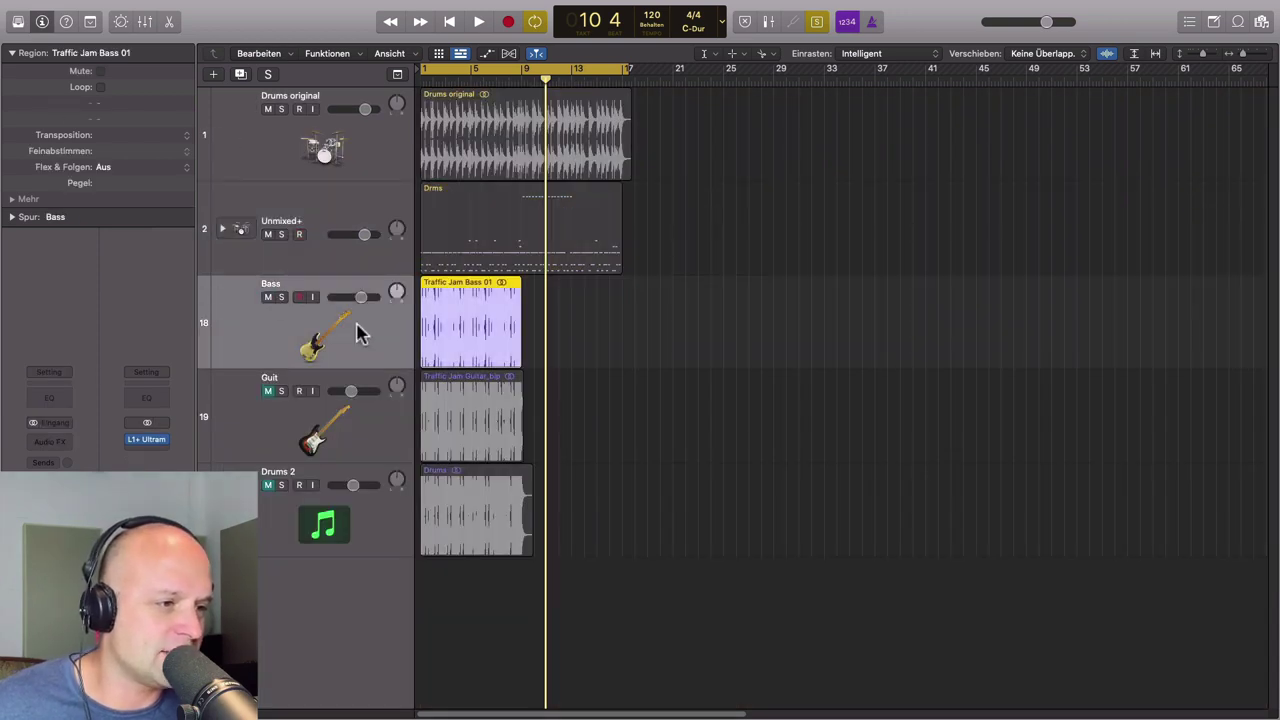
# Step: Insert Clip Distortion on the Bass track and move its window clear of the regions
pyautogui.click(63, 442)
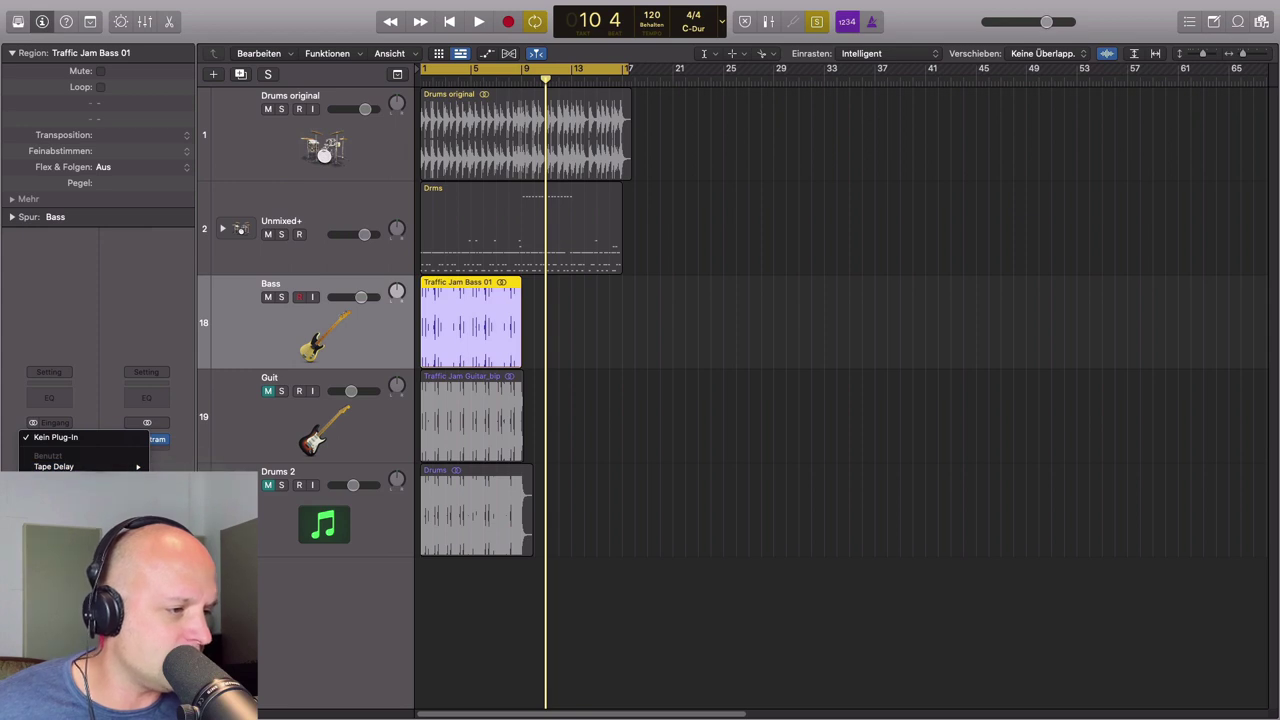
pyautogui.click(190, 520)
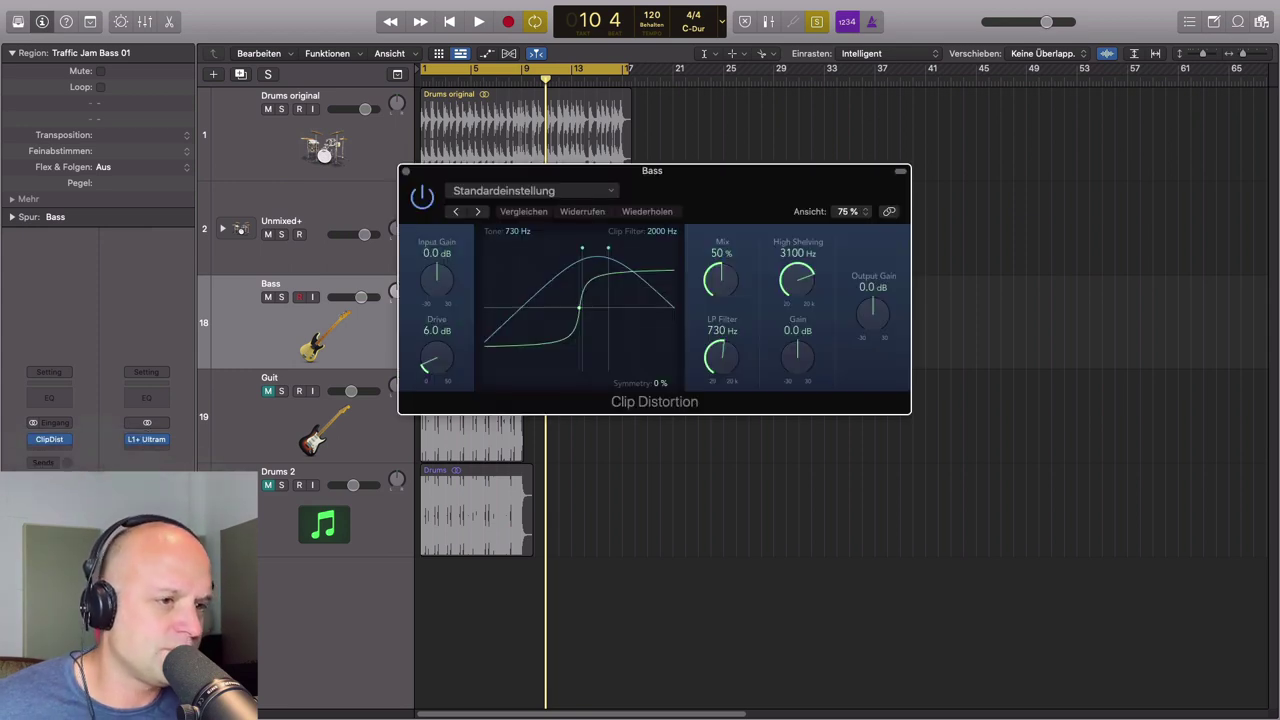
pyautogui.moveTo(715, 212); pyautogui.dragTo(935, 255)
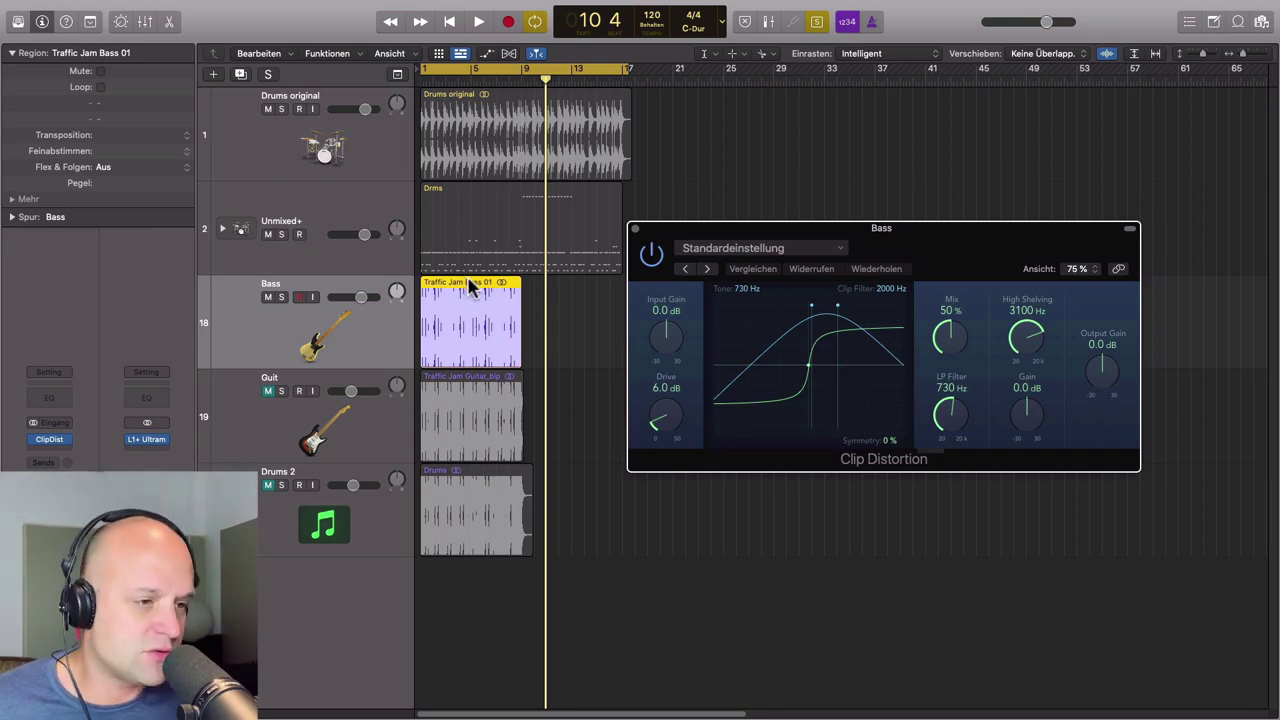
# Step: Set the cycle range to the Traffic Jam Bass 01 region and play the bass with Clip Distortion bypassed
pyautogui.press('super+u')
pyautogui.click(651, 255)
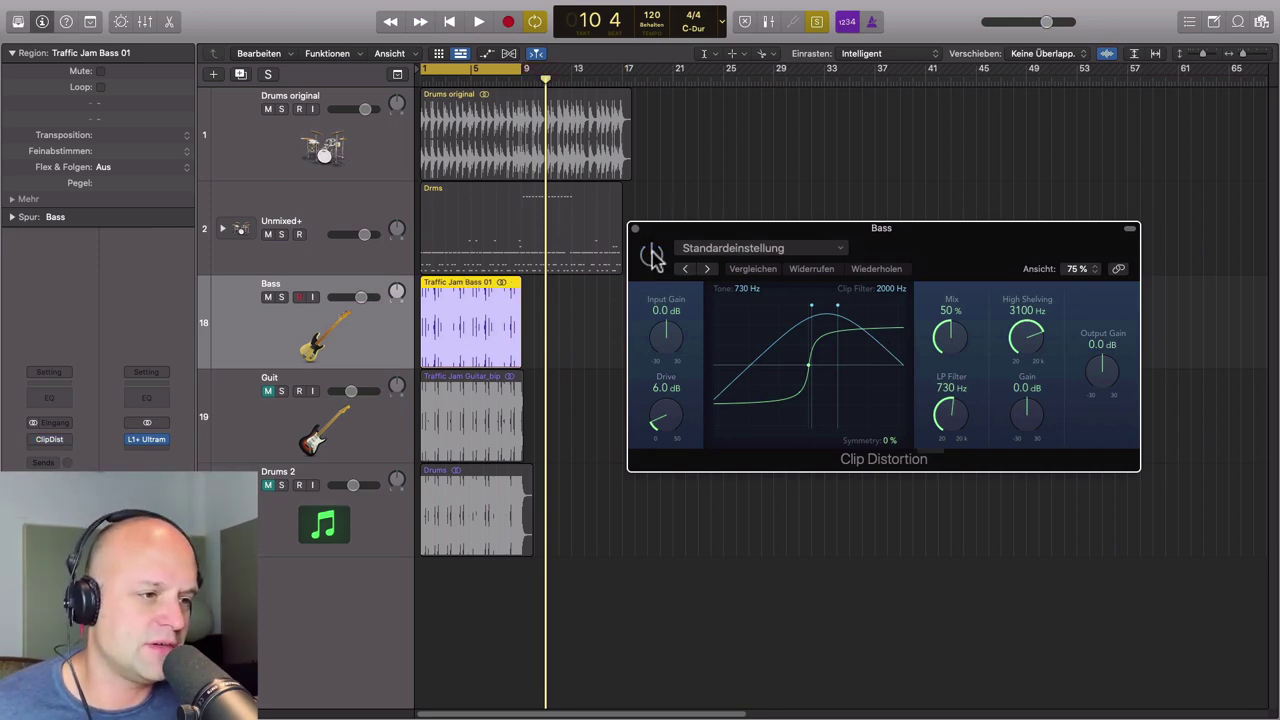
pyautogui.press('space')
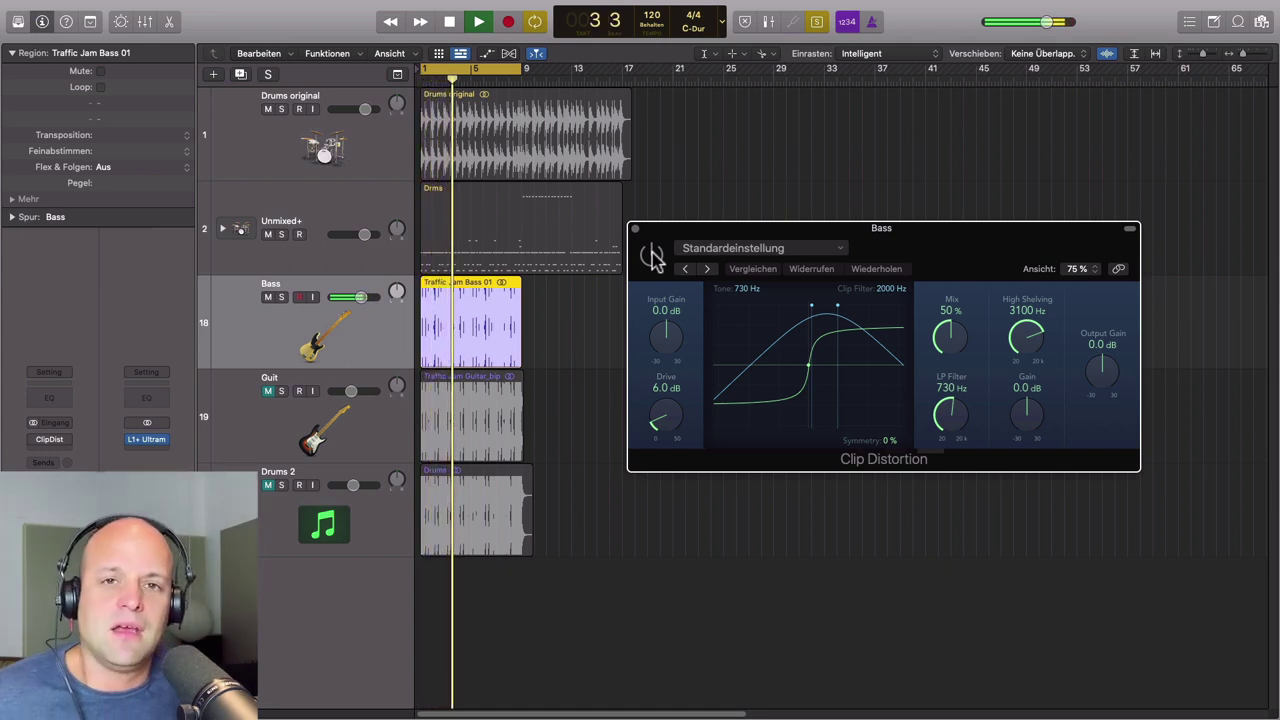
pyautogui.press('space')
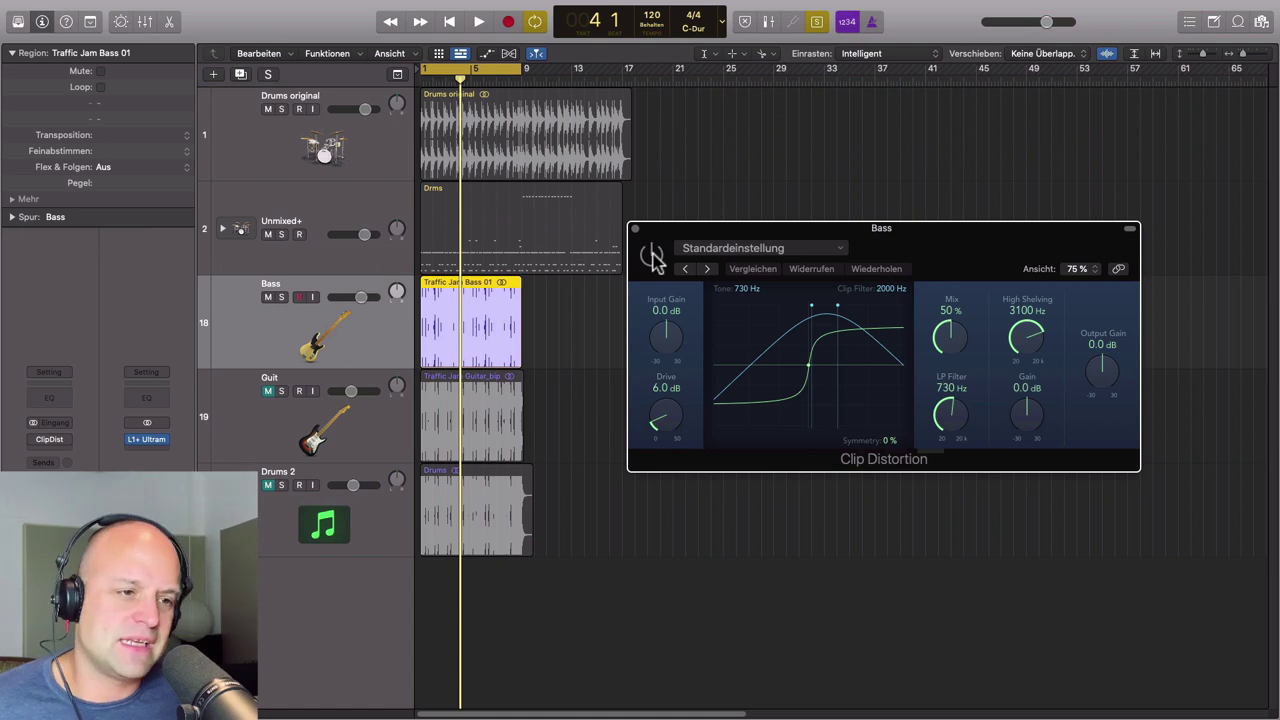
pyautogui.press('space')
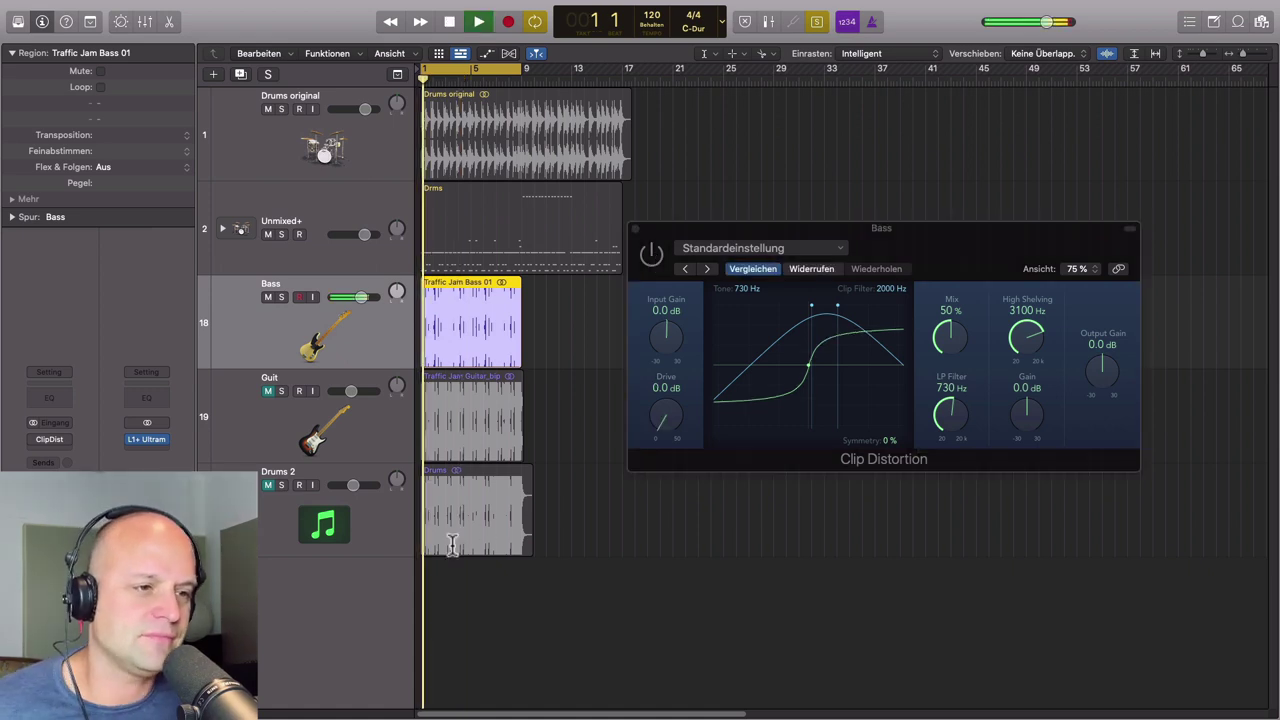
# Step: Enable Clip Distortion on the bass and set Input Gain to +7.0 dB, Drive to 15.5 dB and Mix to 62 %
pyautogui.click(651, 253)
pyautogui.moveTo(651, 338)
pyautogui.mouseDown()
pyautogui.moveTo(660, 354)
pyautogui.moveTo(657, 323)
pyautogui.mouseUp()
pyautogui.moveTo(663, 429); pyautogui.dragTo(626, 429)
pyautogui.moveTo(958, 350); pyautogui.dragTo(950, 332)
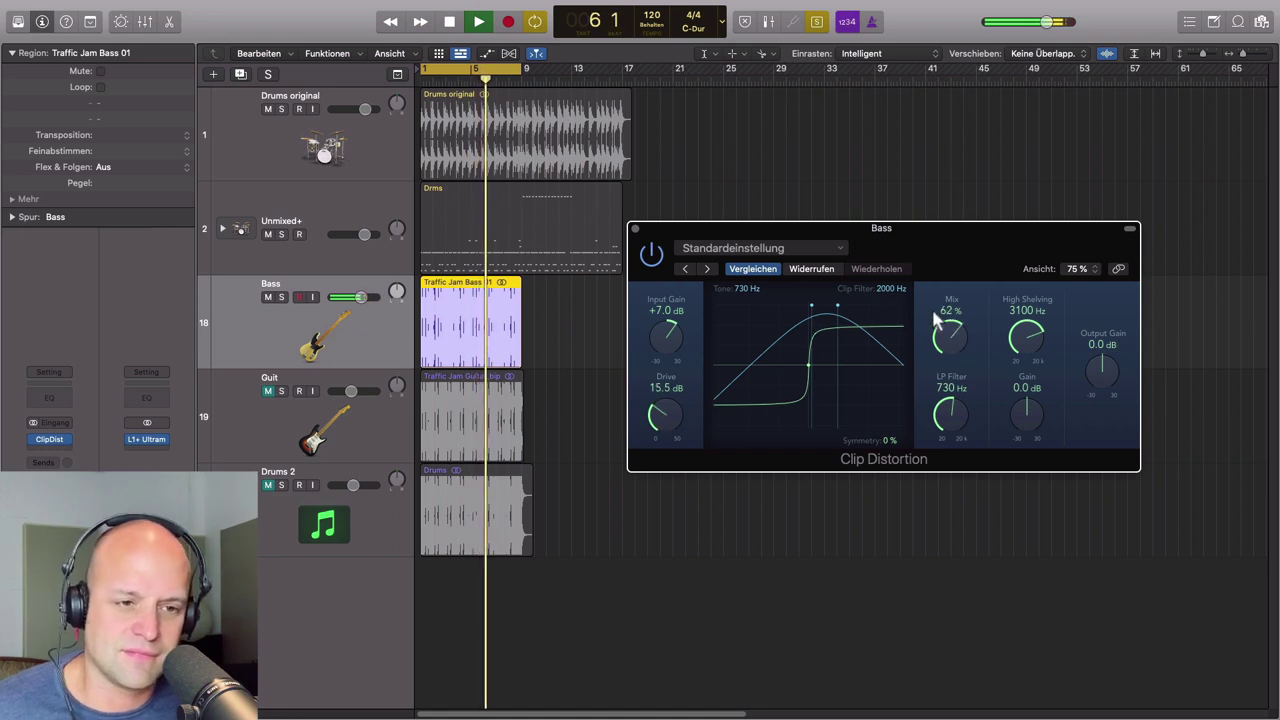
# Step: Shape the bass distortion with LP Filter at 1600 Hz, High Shelving at 1900 Hz and shelving Gain at +5.0 dB
pyautogui.moveTo(957, 434)
pyautogui.mouseDown()
pyautogui.moveTo(925, 373)
pyautogui.moveTo(960, 418)
pyautogui.mouseUp()
pyautogui.moveTo(1016, 327); pyautogui.dragTo(1018, 346)
pyautogui.moveTo(947, 409); pyautogui.dragTo(1017, 420)
pyautogui.moveTo(1002, 359); pyautogui.dragTo(1016, 407)
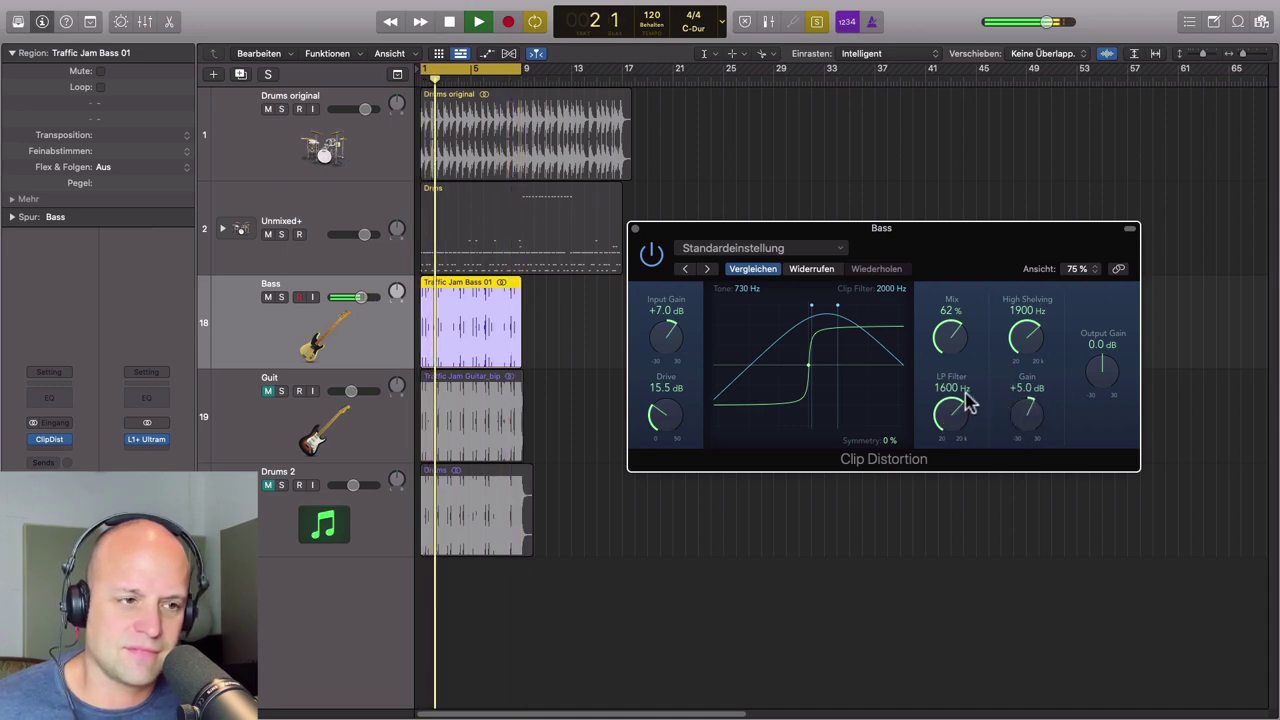
# Step: Compare against bypass and soften the distortion to Drive 13.0 dB, Mix 54 %, High Shelving 1100 Hz and LP Filter 1200 Hz
pyautogui.click(652, 256)
pyautogui.click(653, 256)
pyautogui.moveTo(948, 425); pyautogui.dragTo(952, 430)
pyautogui.moveTo(1019, 340); pyautogui.dragTo(943, 351)
pyautogui.moveTo(662, 418); pyautogui.dragTo(659, 424)
pyautogui.moveTo(955, 428); pyautogui.dragTo(929, 417)
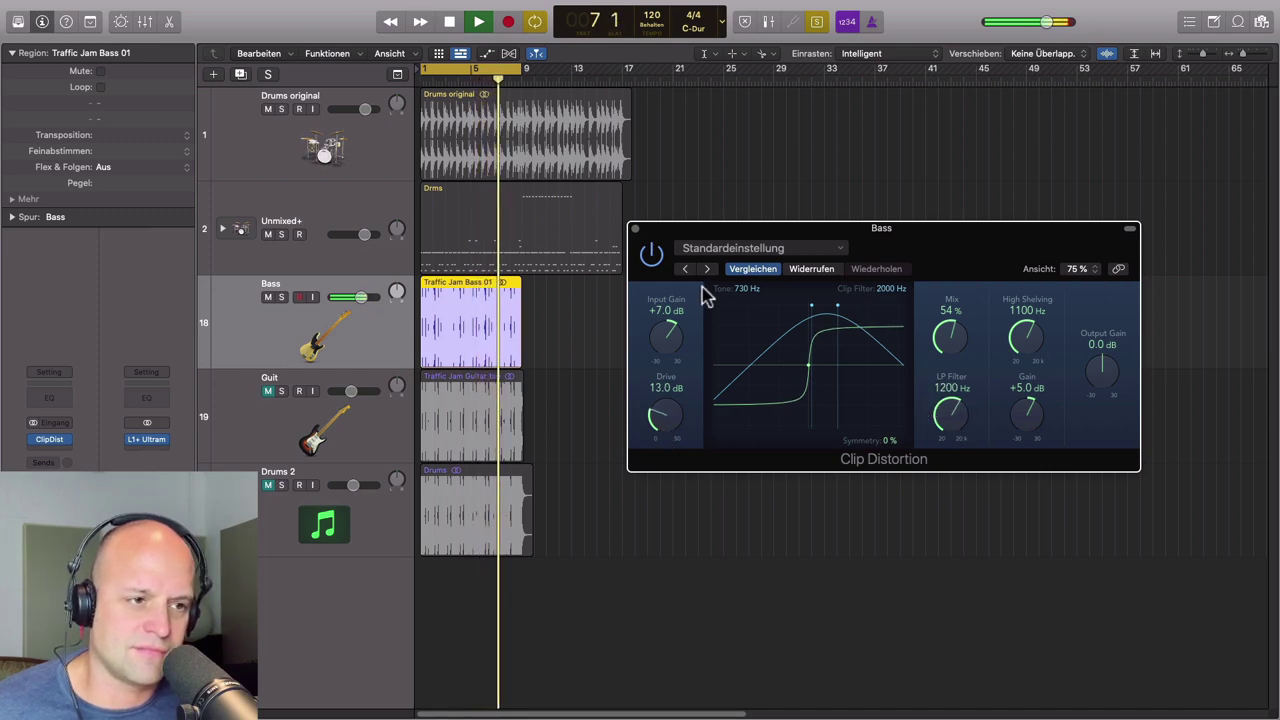
# Step: Compare the bass with and without Clip Distortion, lower the LP Filter to 1000 Hz and stop playback
pyautogui.click(651, 255)
pyautogui.click(651, 255)
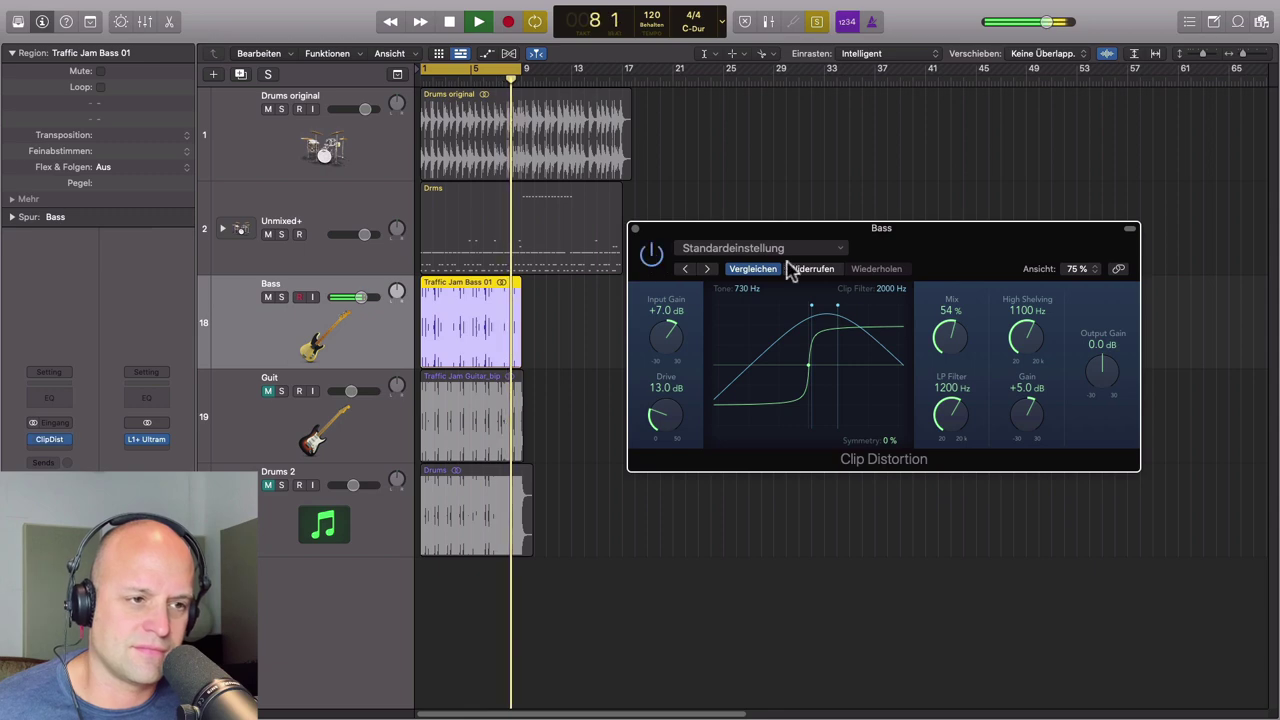
pyautogui.moveTo(943, 414); pyautogui.dragTo(947, 420)
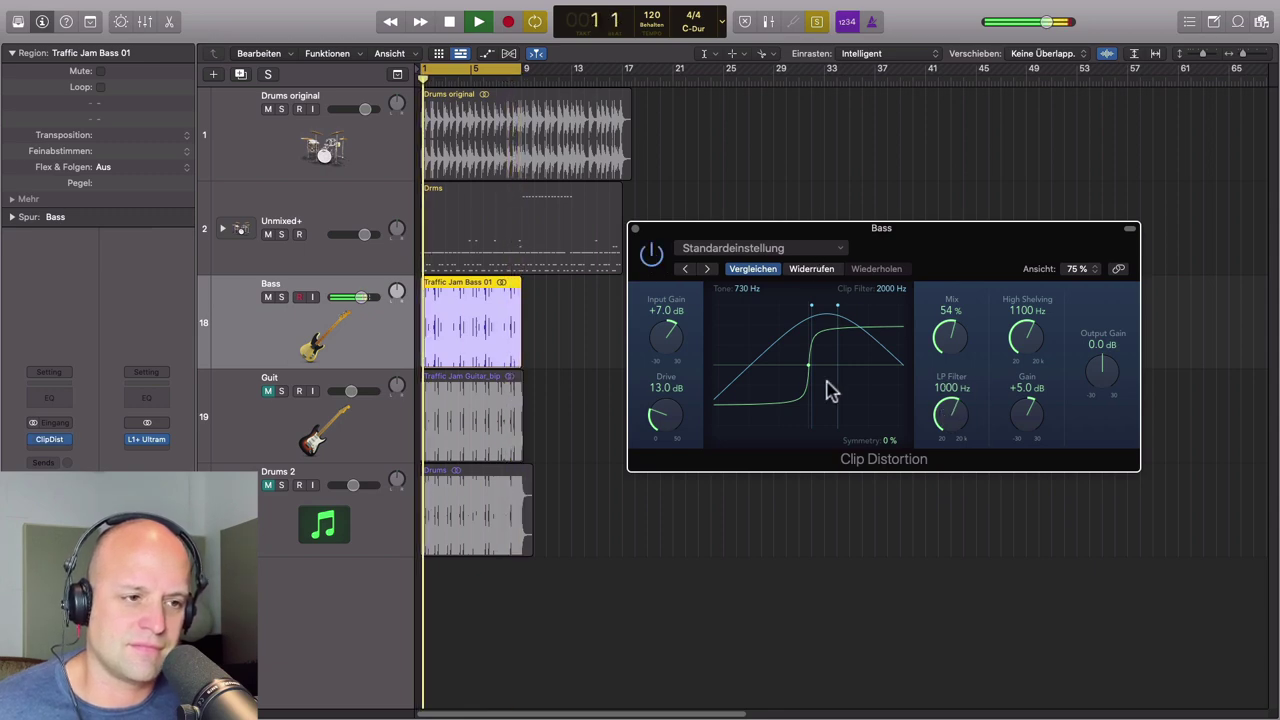
pyautogui.press('space')
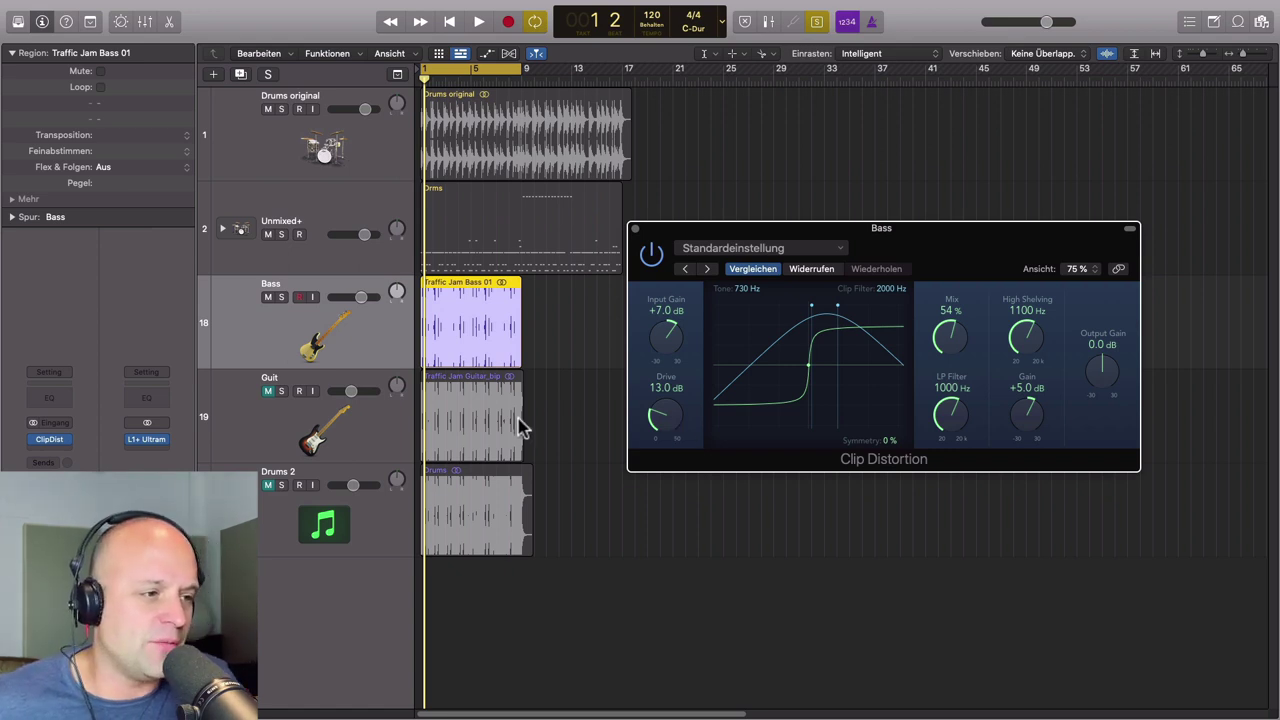
# Step: Play the bass together with the unmuted Guit and Drums 2 tracks, with solo off and Clip Distortion bypassed
pyautogui.click(268, 483)
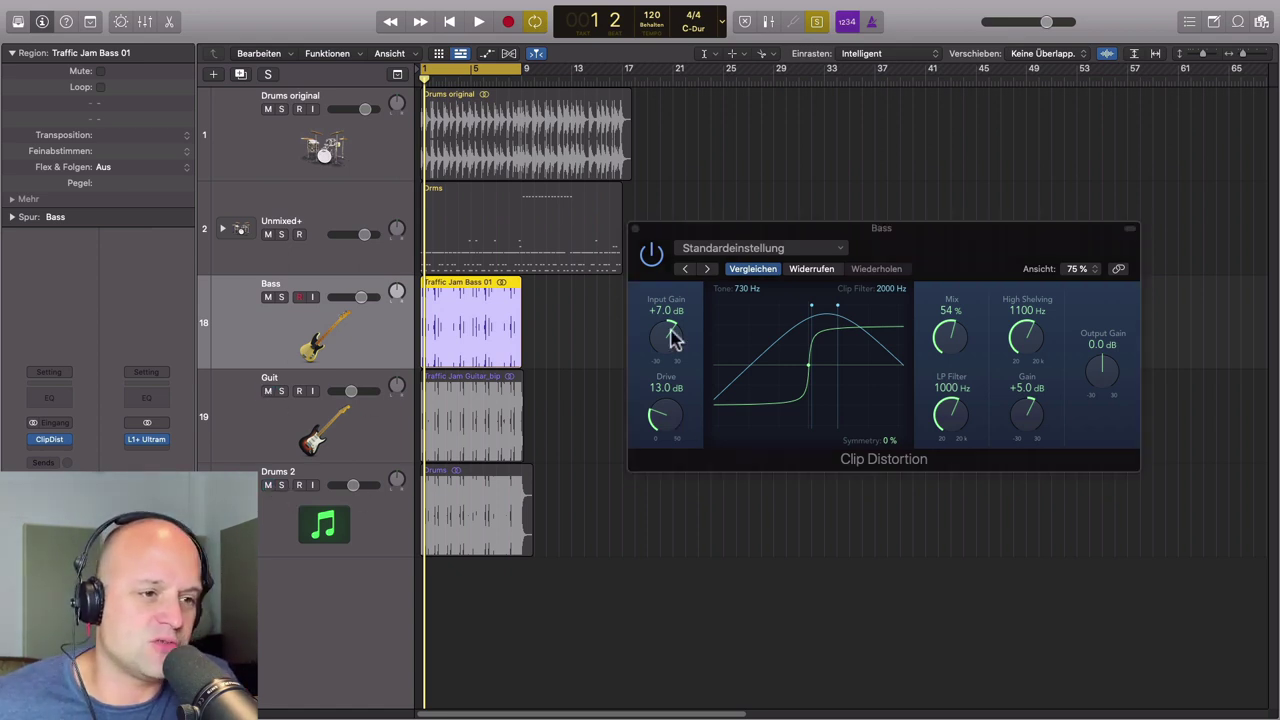
pyautogui.click(653, 258)
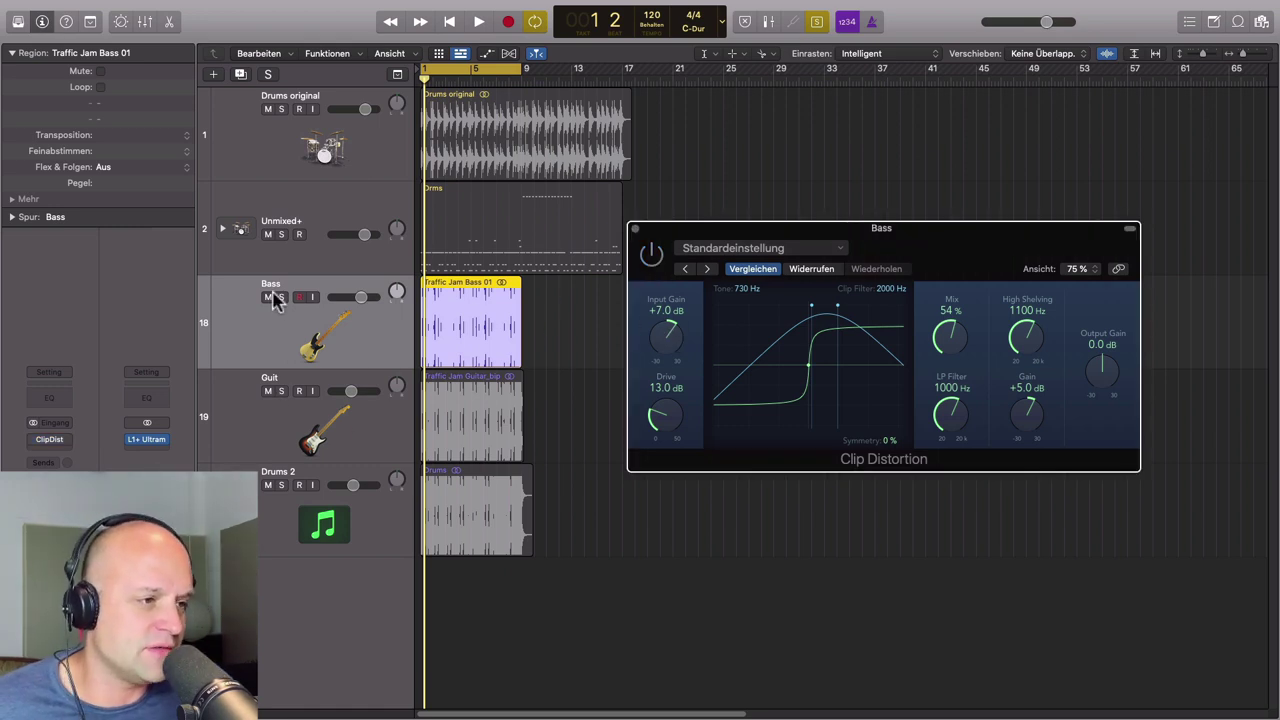
pyautogui.click(817, 22)
pyautogui.press('space')
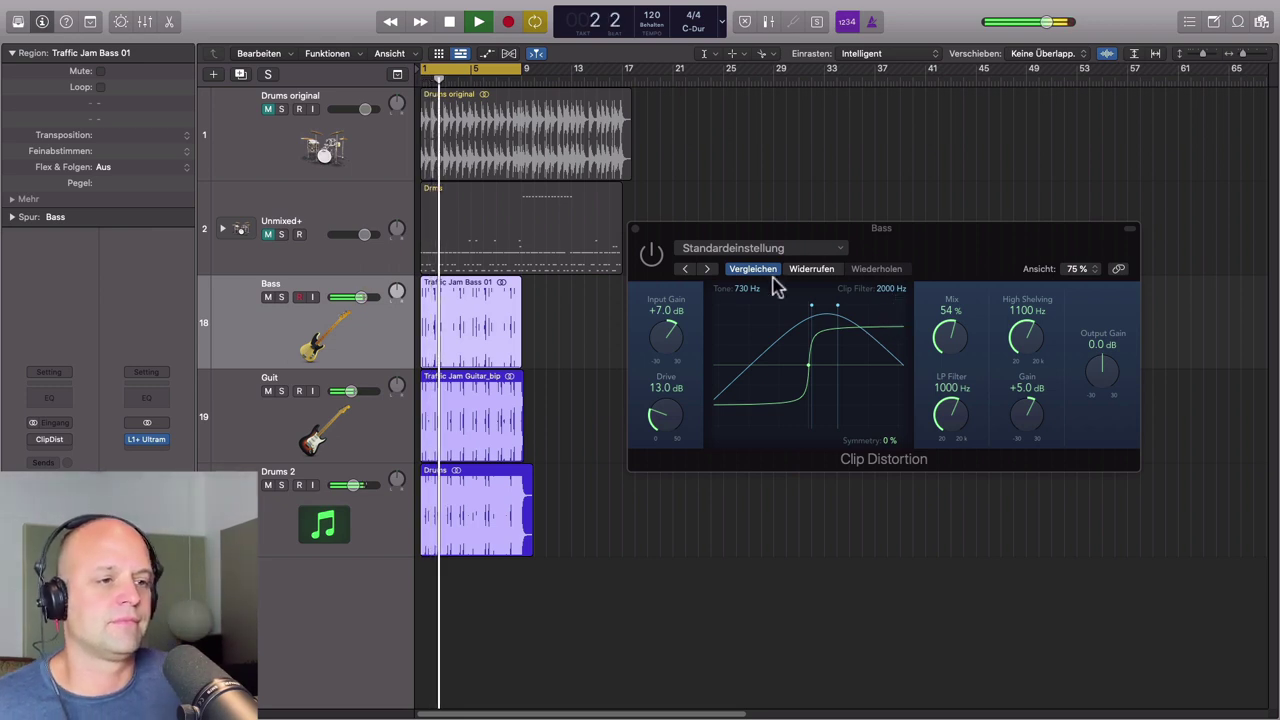
# Step: Enable Clip Distortion within the full mix and set Drive to 10.5 dB and LP Filter to 870 Hz
pyautogui.click(653, 258)
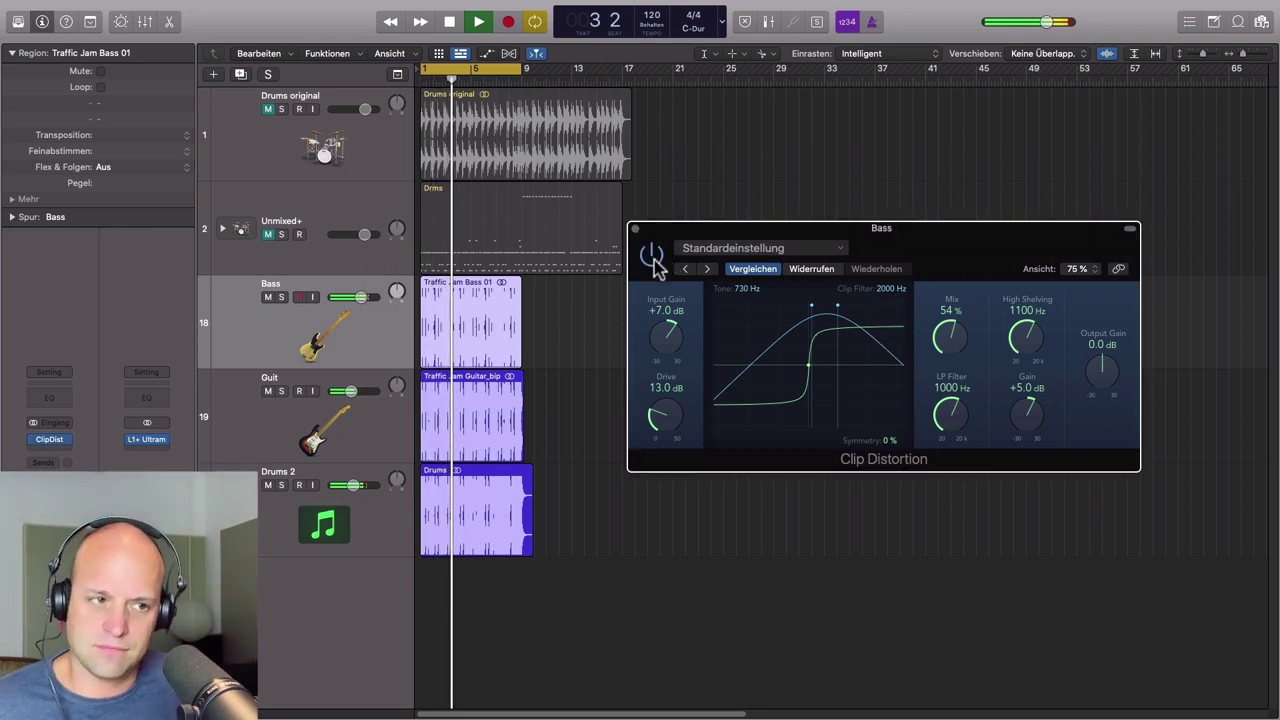
pyautogui.moveTo(663, 423); pyautogui.dragTo(663, 425)
pyautogui.moveTo(952, 425); pyautogui.dragTo(947, 417)
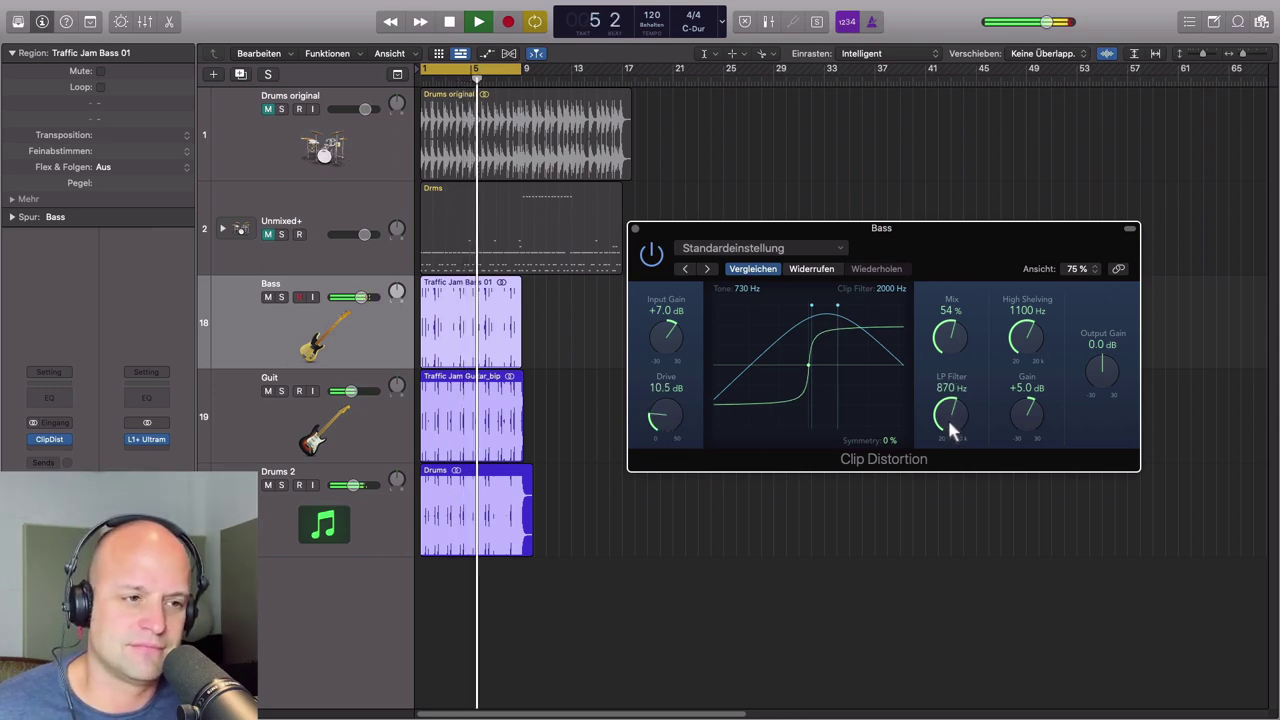
# Step: Toggle the bass Clip Distortion off and on to compare it in the mix, and stop playback
pyautogui.click(651, 257)
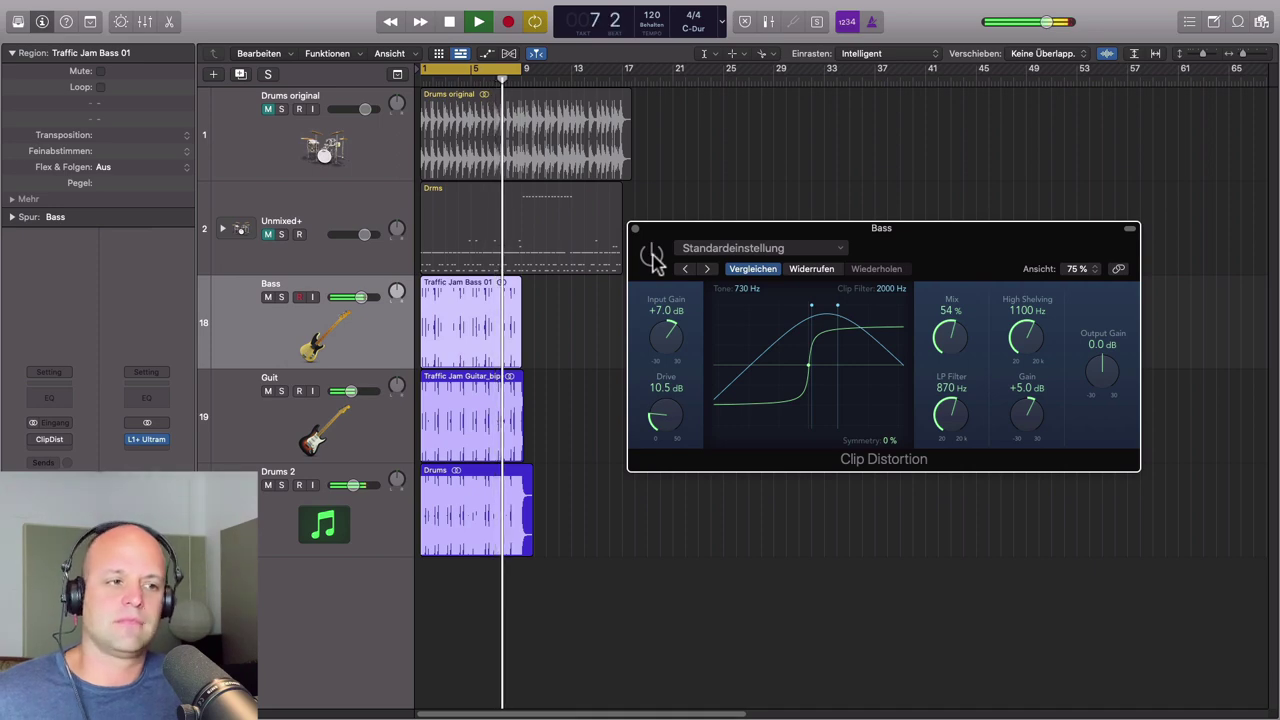
pyautogui.click(651, 257)
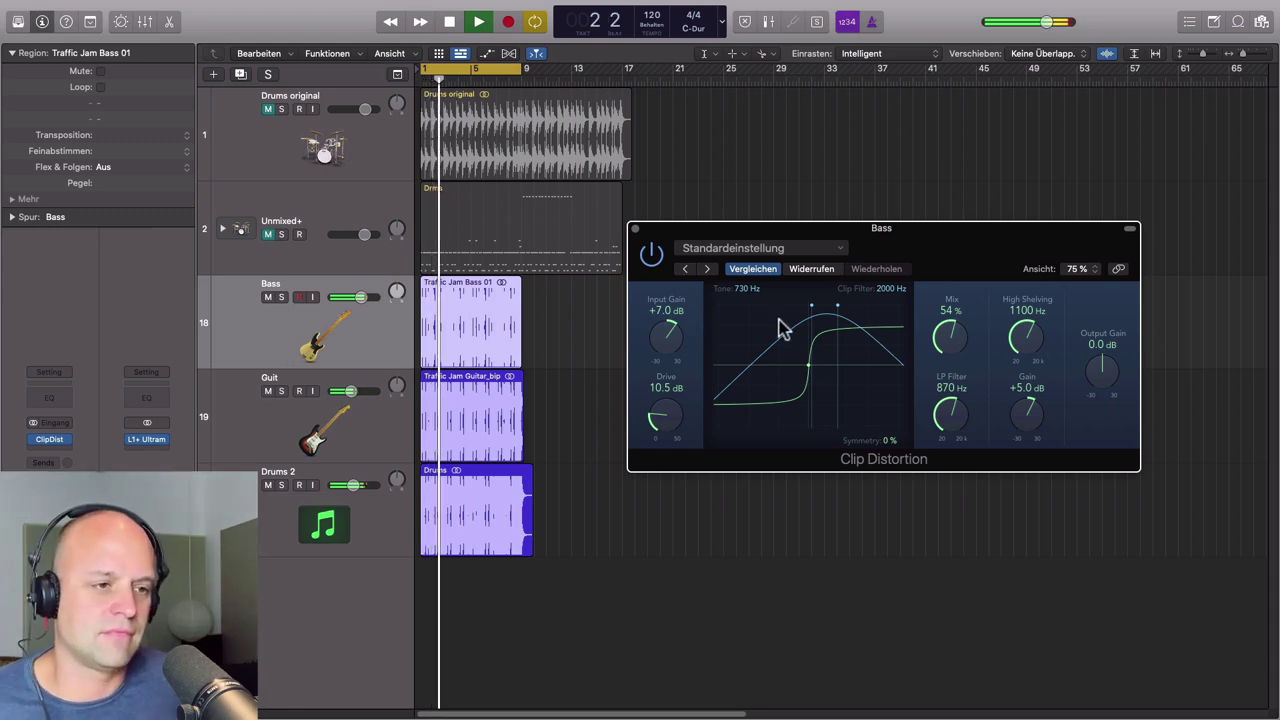
pyautogui.press('space')
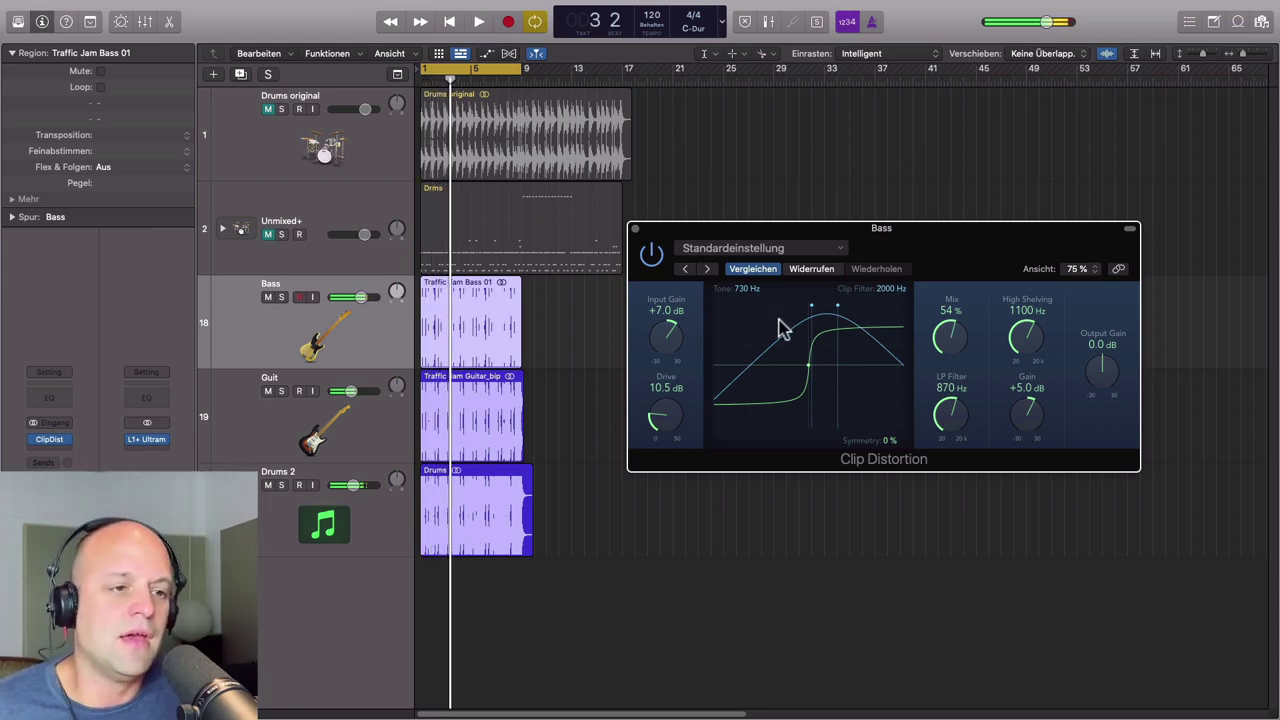